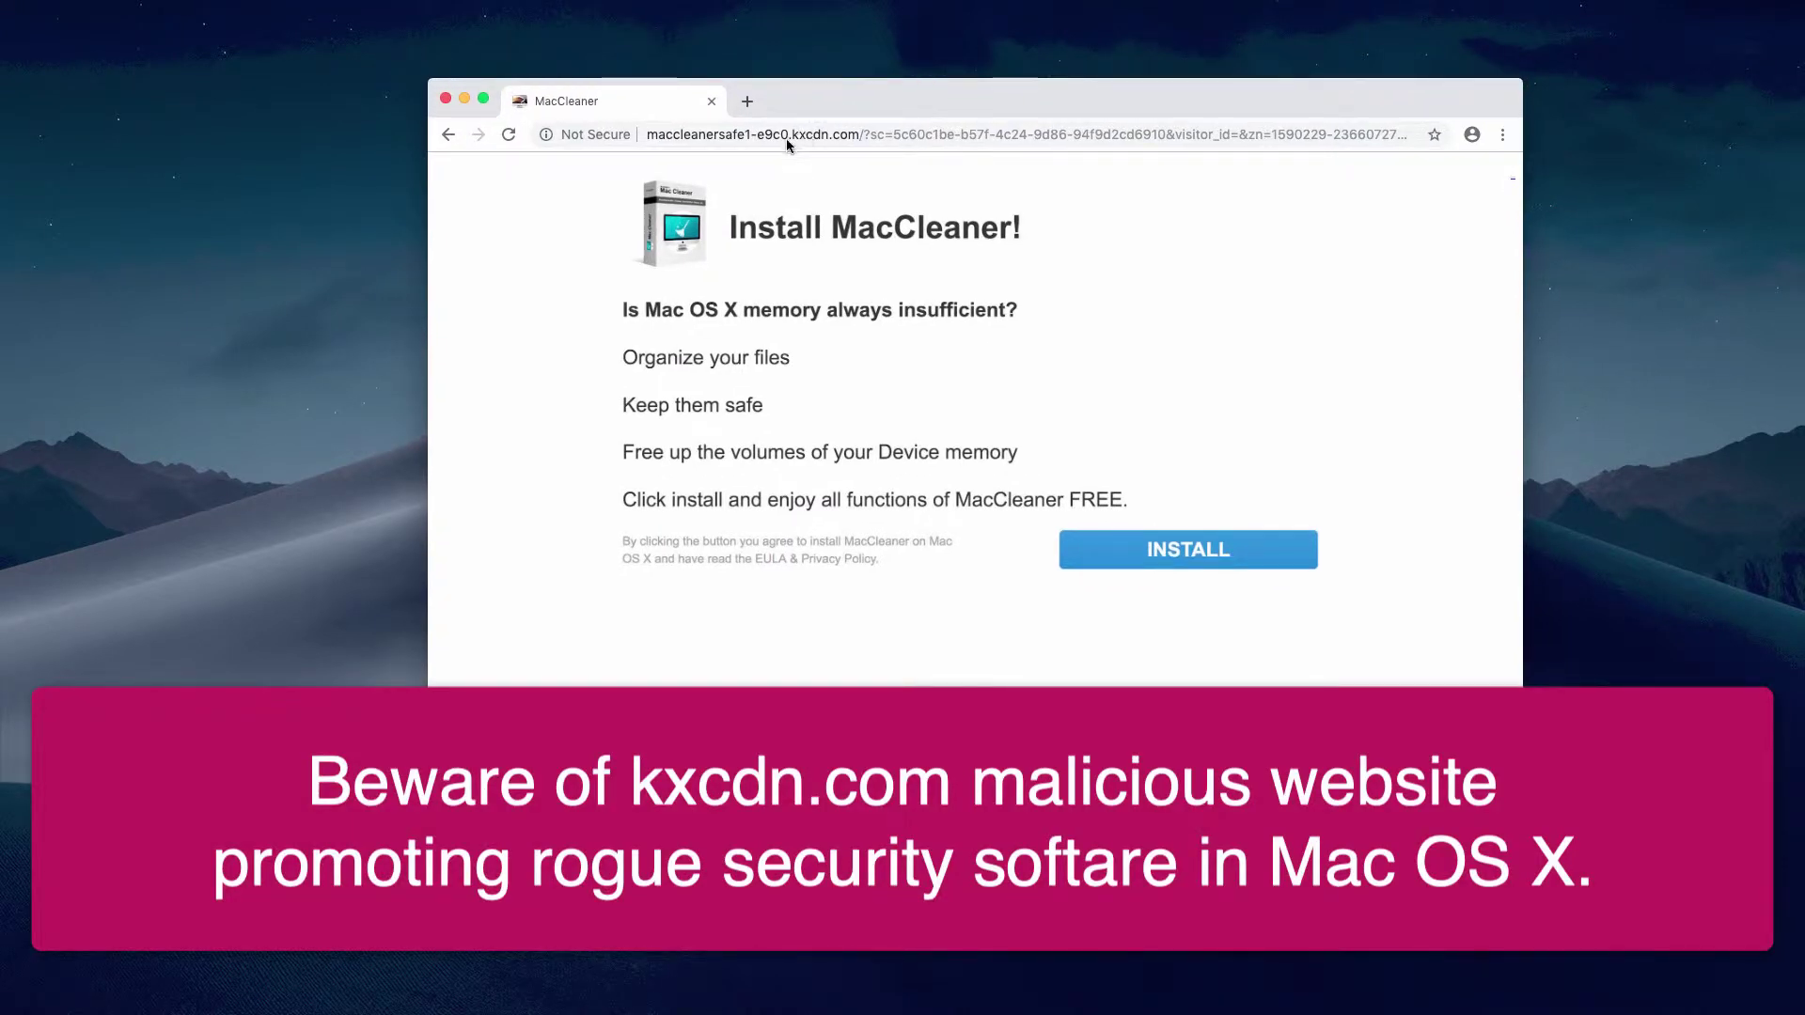
Step: Highlight the kxcdn.com domain in the MacCleaner page's address
{"action": "left_click", "coordinate": [785, 138]}
{"action": "left_click_drag", "start_coordinate": [793, 134], "coordinate": [837, 133]}
{"action": "left_click", "coordinate": [910, 134]}
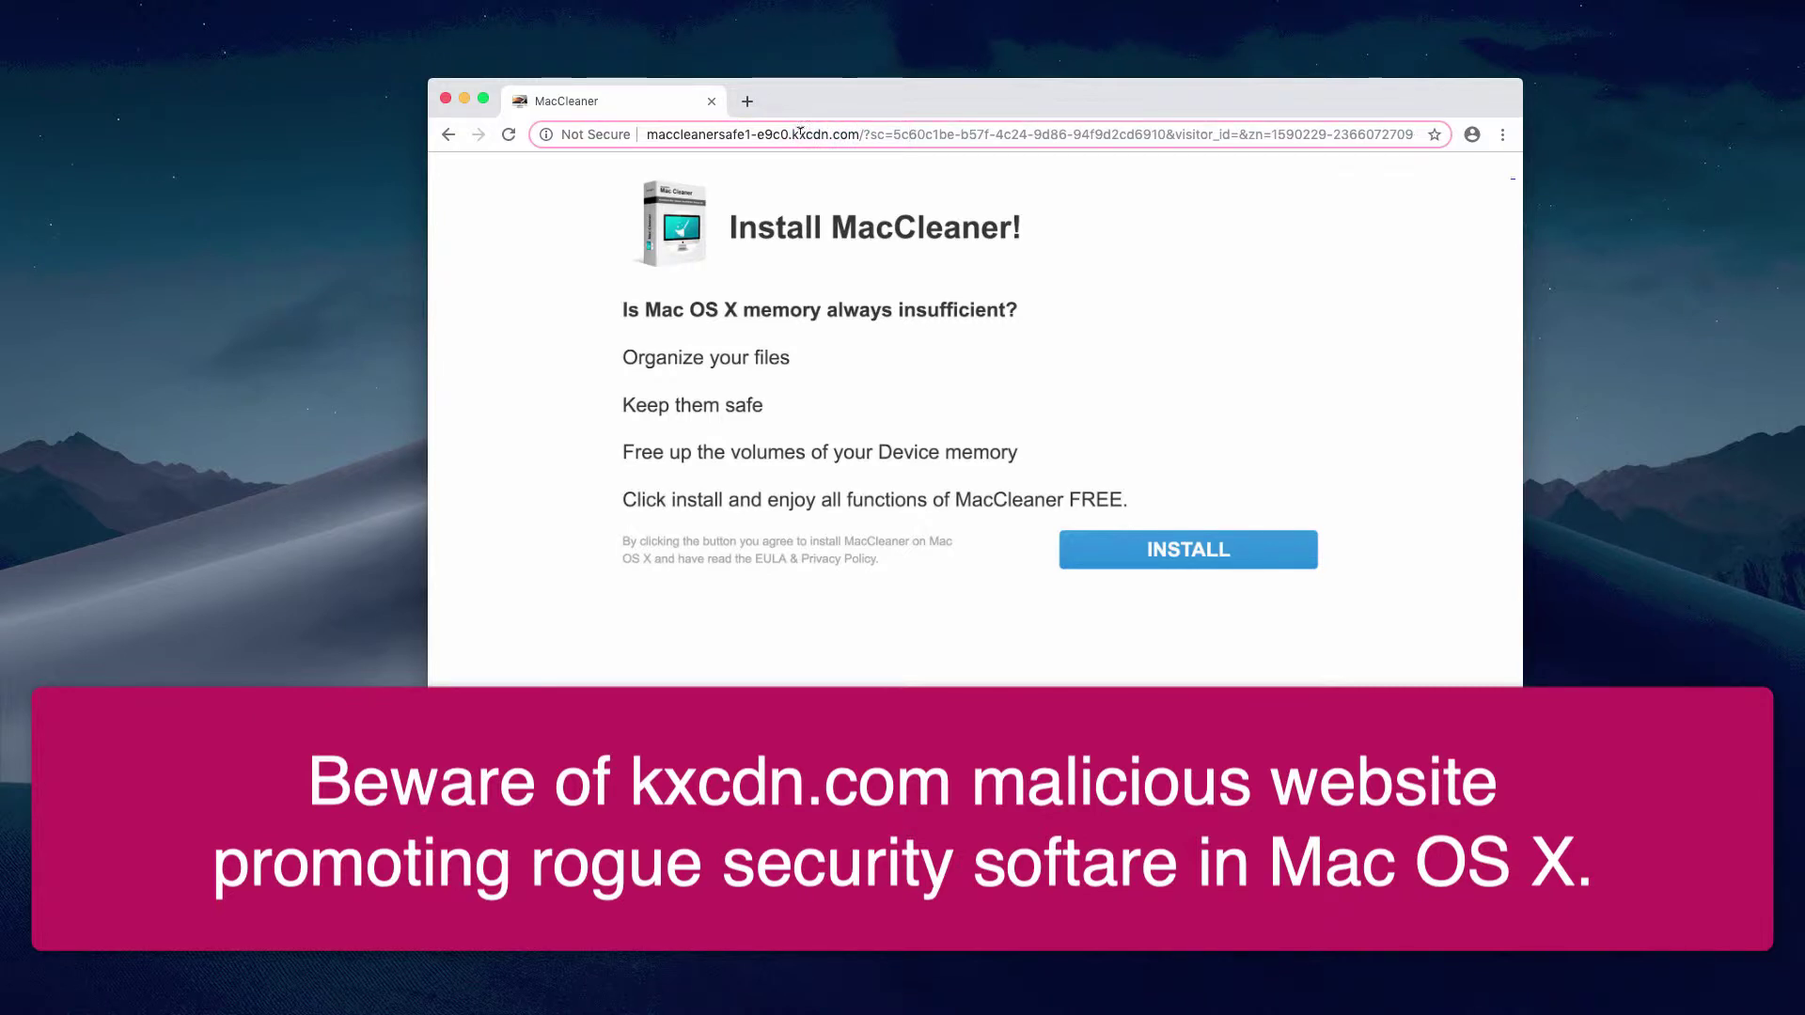
{"action": "mouse_move", "coordinate": [793, 133]}
{"action": "left_mouse_down"}
{"action": "mouse_move", "coordinate": [872, 134]}
{"action": "mouse_move", "coordinate": [819, 134]}
{"action": "left_mouse_up"}
{"action": "left_click", "coordinate": [792, 134]}
Step: Show the start of the long address, then accept the MacCleaner INSTALL offer
{"action": "mouse_move", "coordinate": [809, 99]}
{"action": "left_mouse_down"}
{"action": "mouse_move", "coordinate": [845, 133]}
{"action": "mouse_move", "coordinate": [1410, 137]}
{"action": "left_mouse_up"}
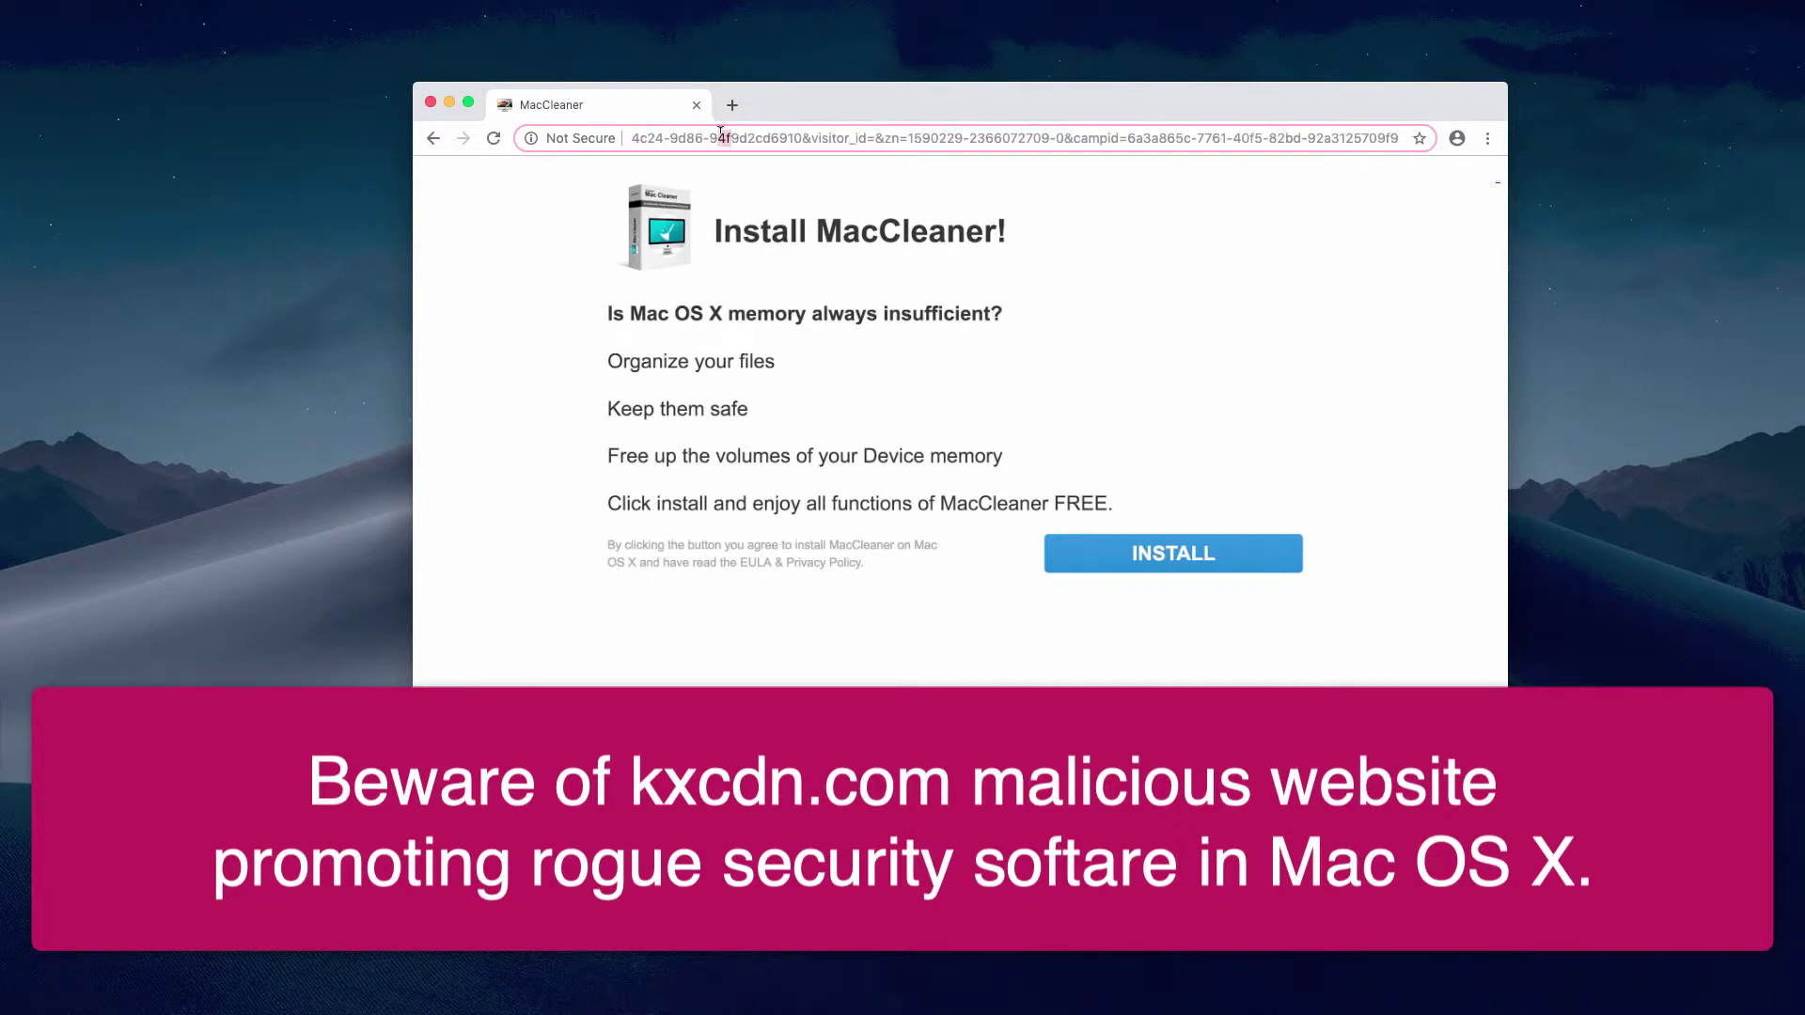
{"action": "left_click_drag", "start_coordinate": [717, 140], "coordinate": [632, 137]}
{"action": "left_click", "coordinate": [867, 185]}
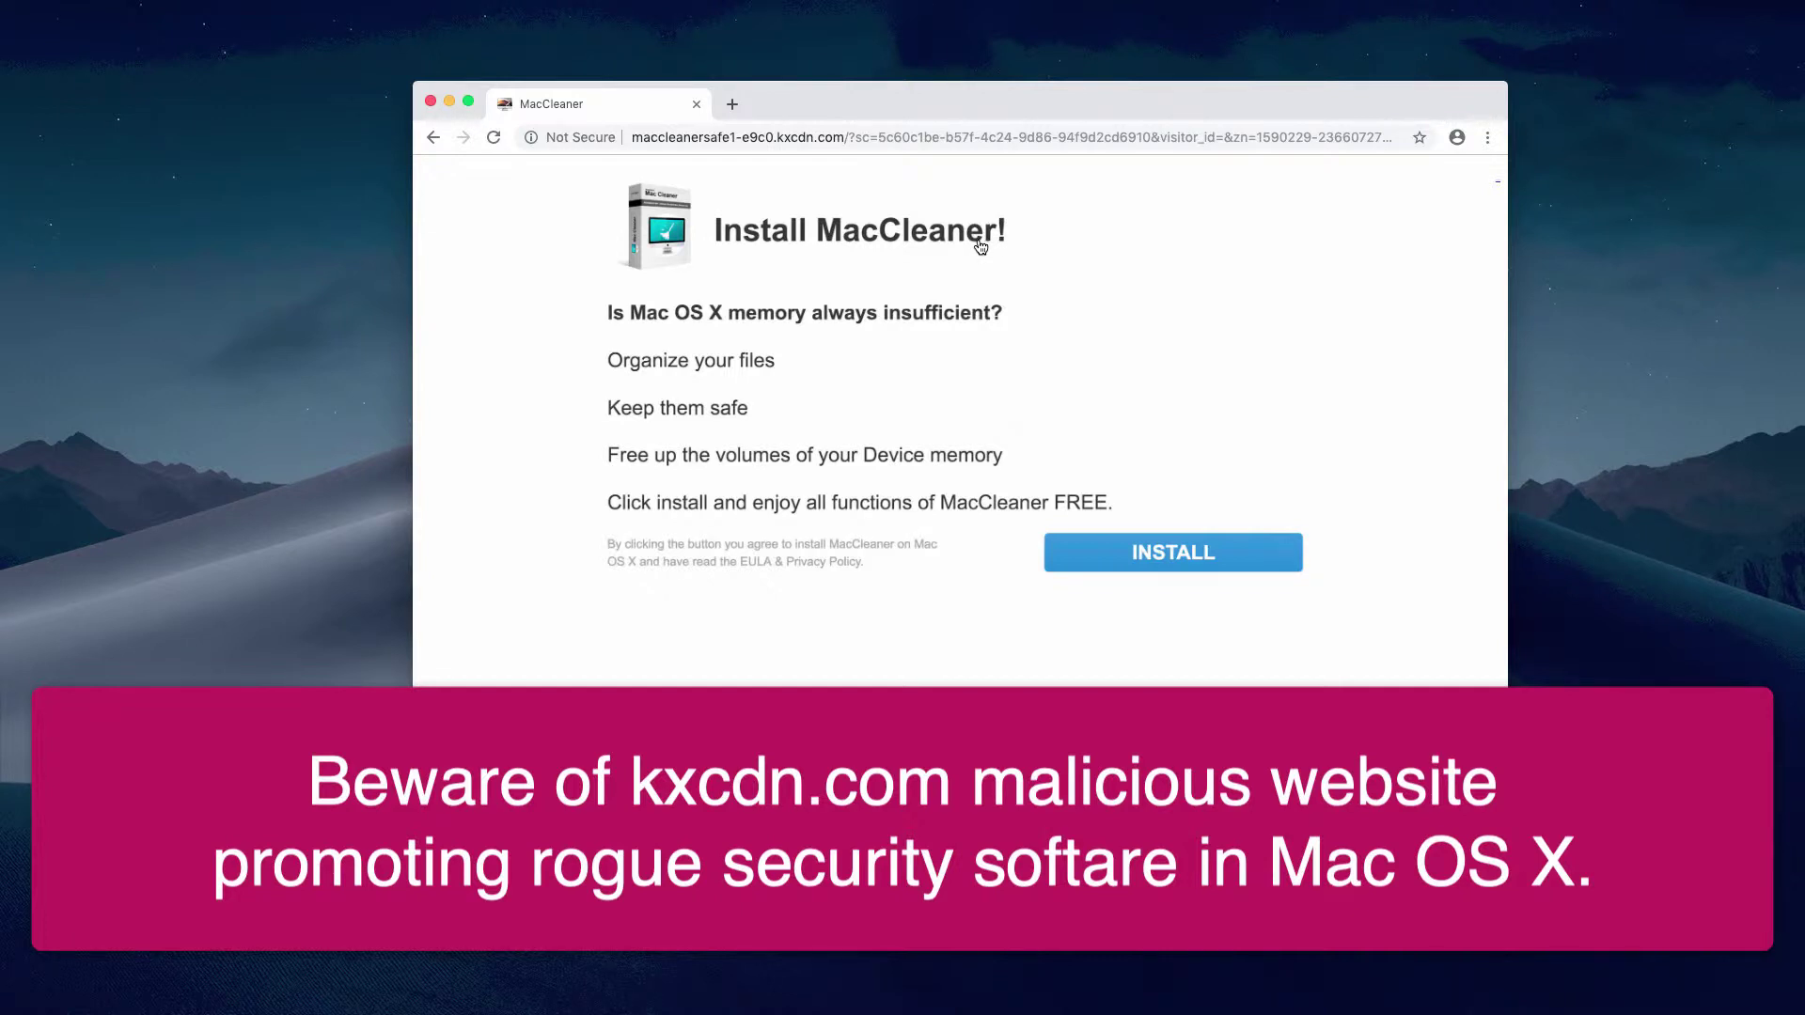
{"action": "left_click", "coordinate": [1114, 520]}
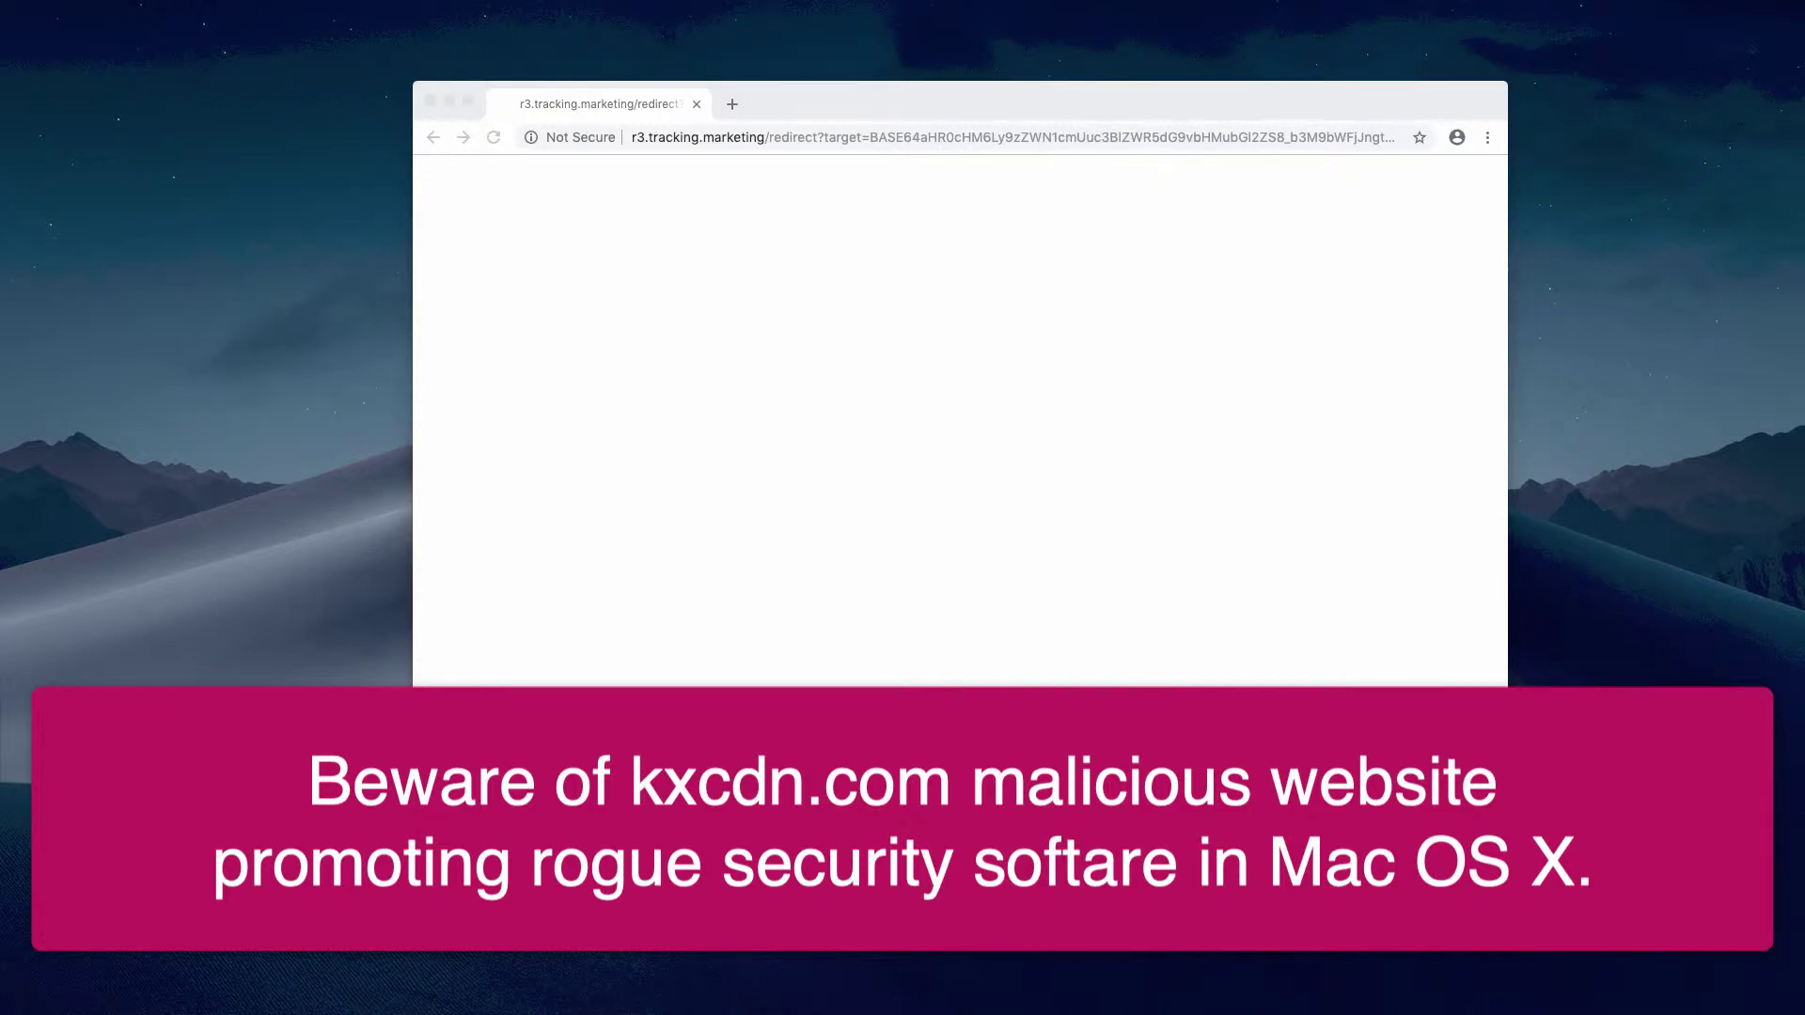
Step: Move the CleanupMy-Mac installer window aside and close it
{"action": "left_click_drag", "start_coordinate": [628, 189], "coordinate": [817, 250]}
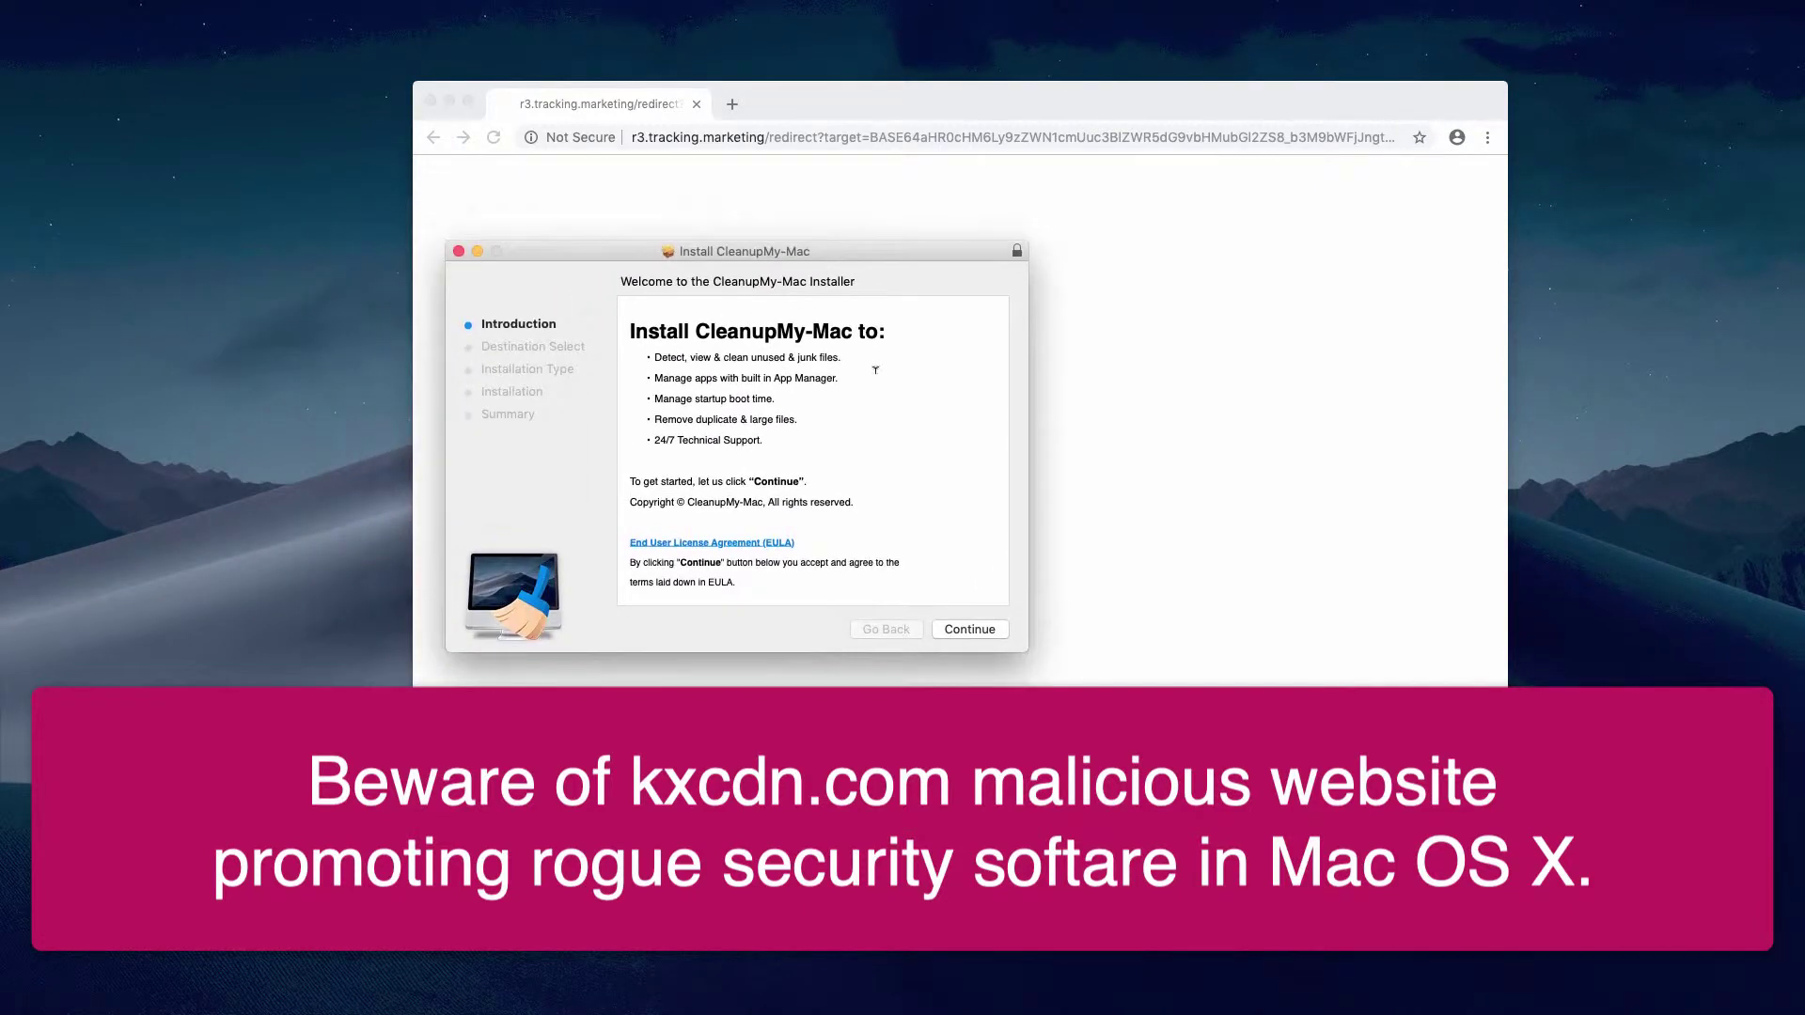
{"action": "left_click", "coordinate": [458, 254]}
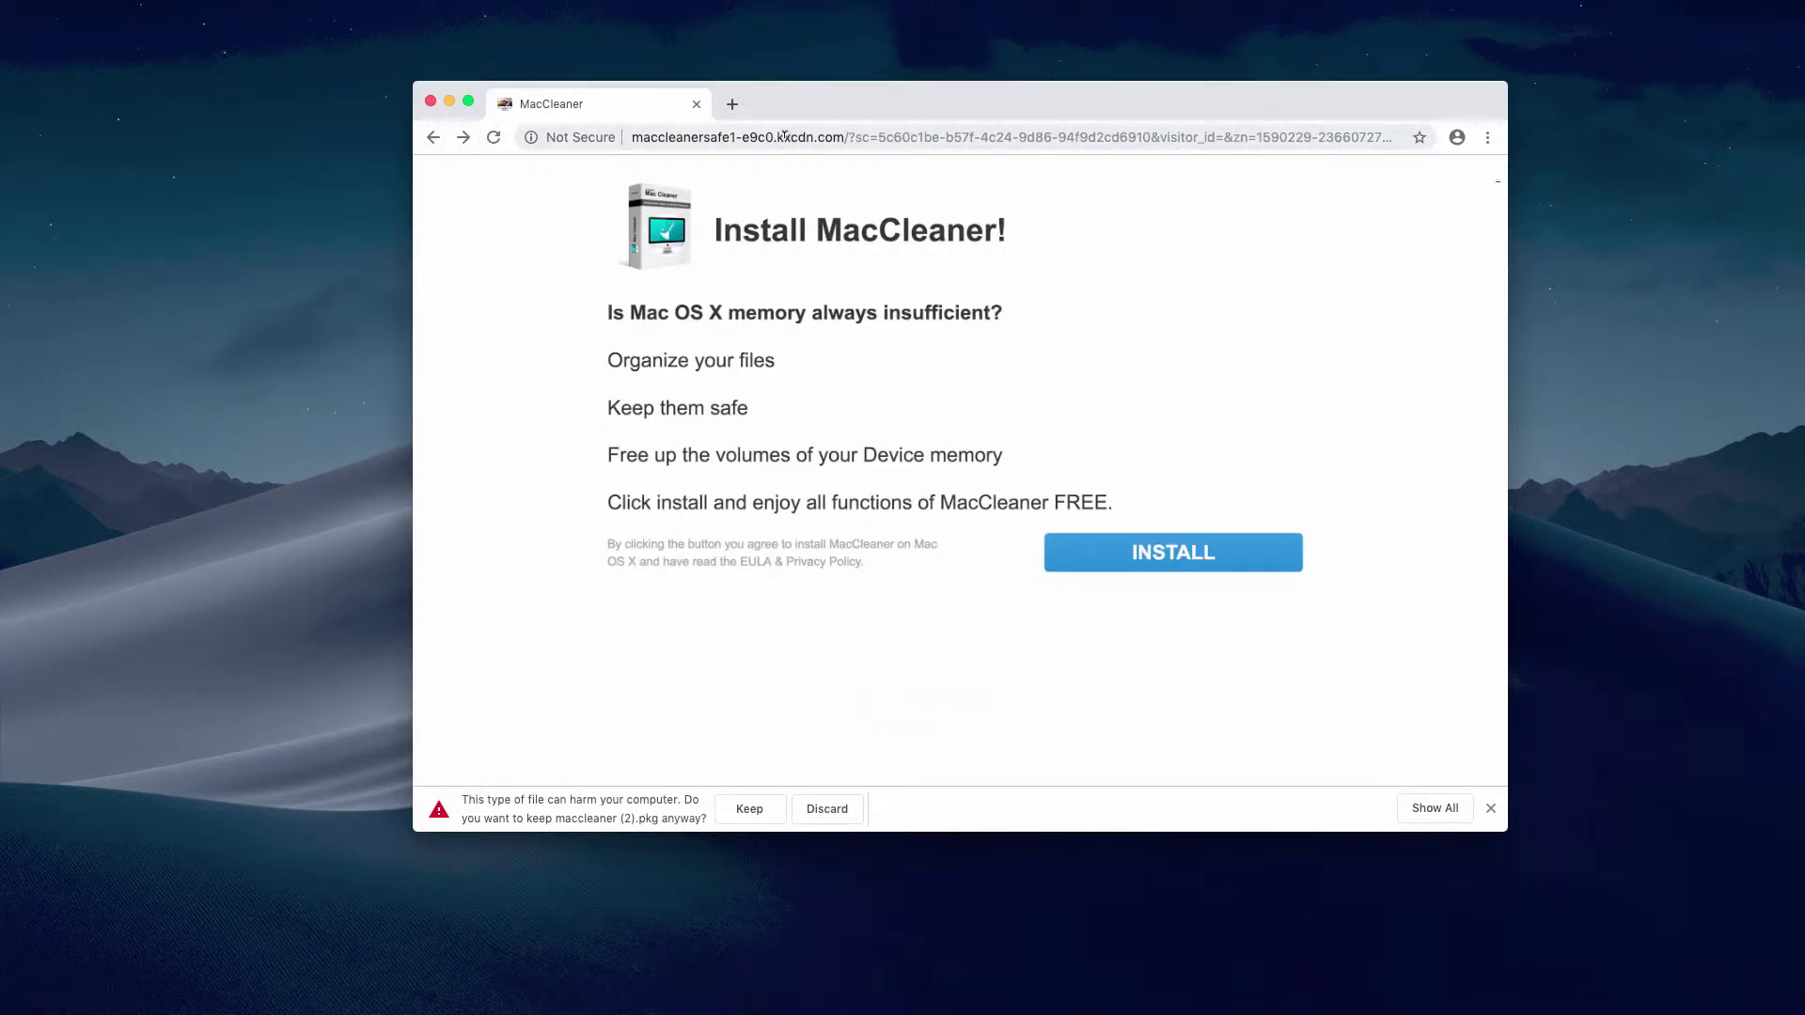
Step: Highlight kxcdn.com in the MacCleaner address bar several times
{"action": "left_click_drag", "start_coordinate": [775, 136], "coordinate": [843, 133]}
{"action": "left_click", "coordinate": [851, 138]}
{"action": "left_click_drag", "start_coordinate": [844, 137], "coordinate": [785, 137]}
{"action": "left_click", "coordinate": [776, 163]}
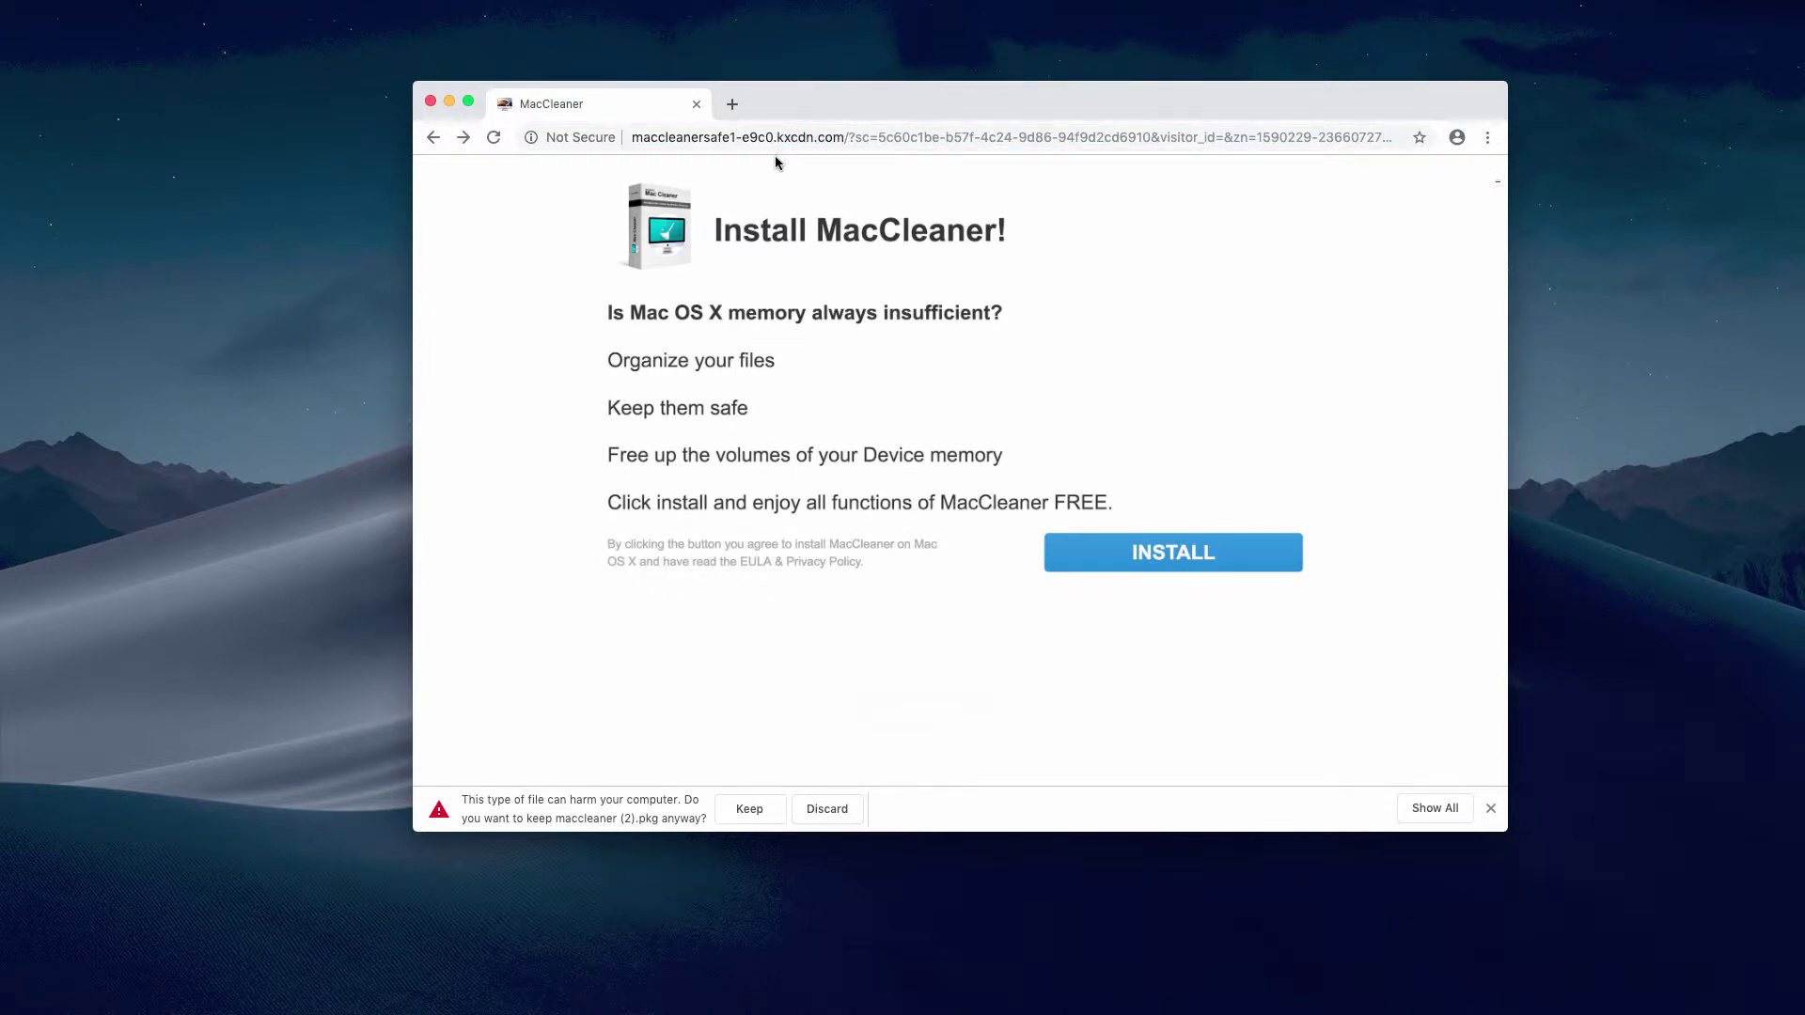
{"action": "left_click_drag", "start_coordinate": [846, 137], "coordinate": [777, 137]}
{"action": "left_click", "coordinate": [836, 137]}
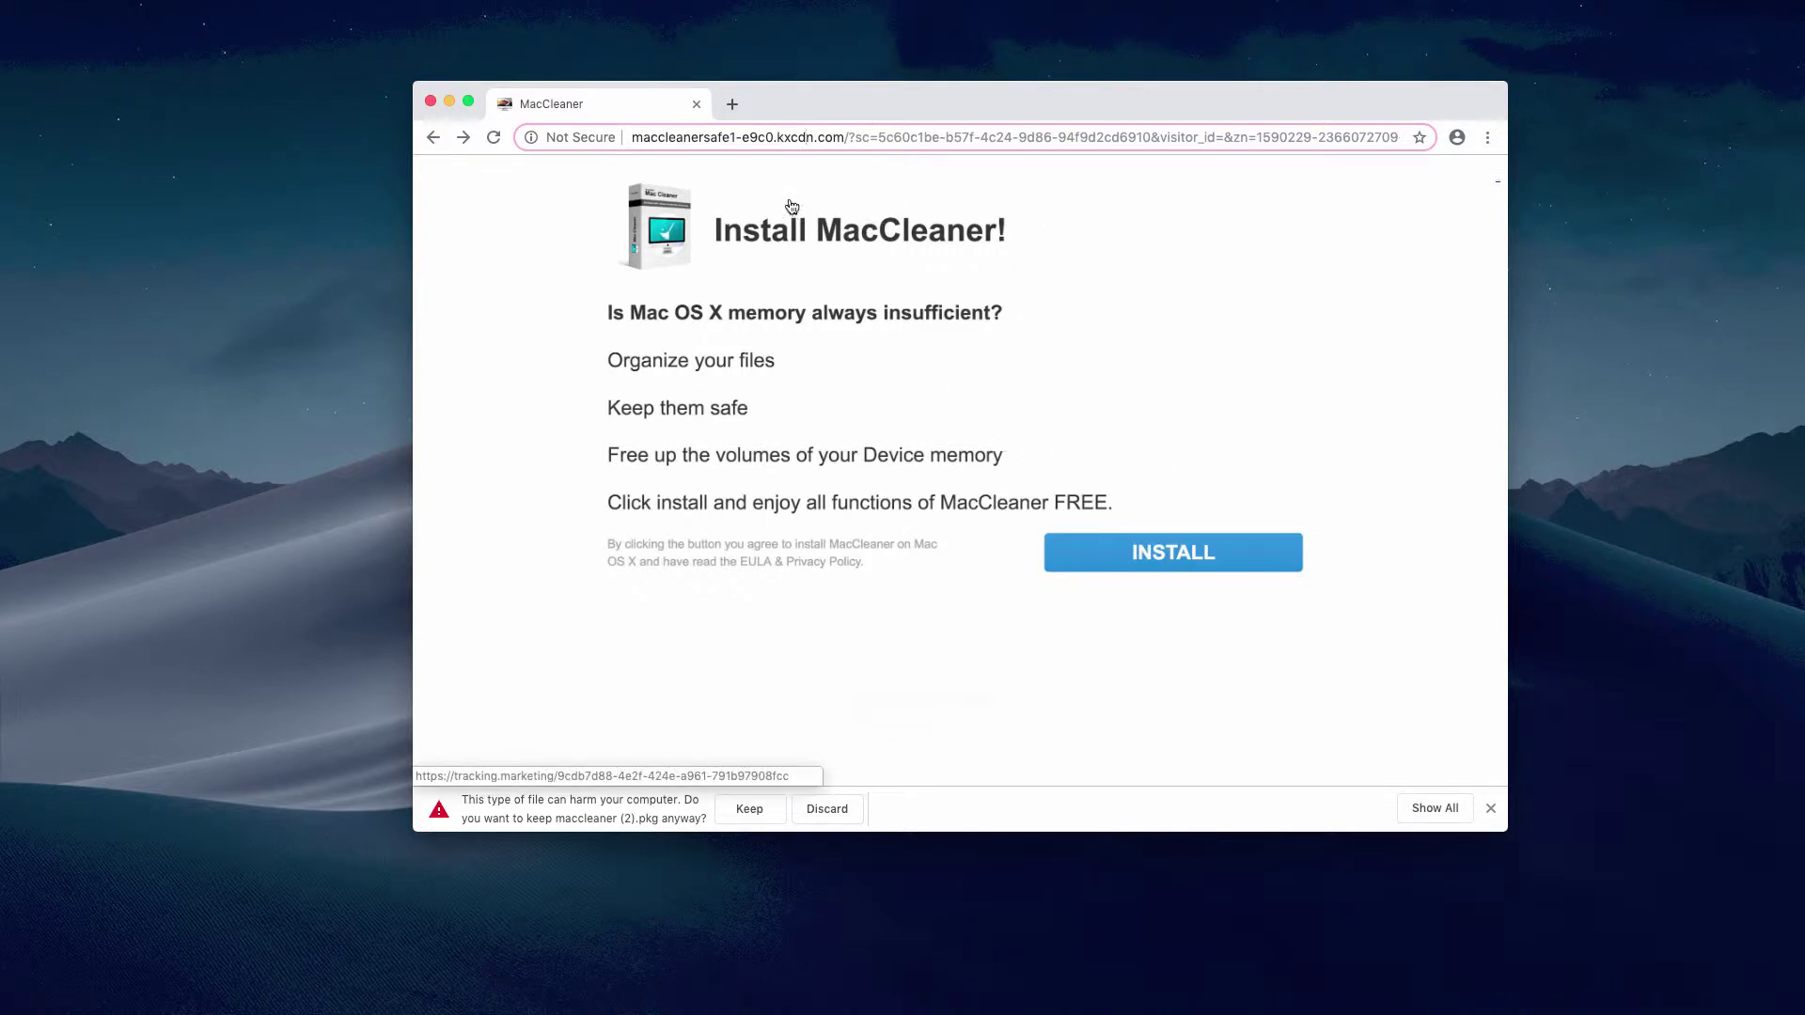
Step: Scan the full address, highlight maccleanersafe1-e9c0.kxcdn.com, then leave the site
{"action": "left_click_drag", "start_coordinate": [632, 137], "coordinate": [1410, 137]}
{"action": "left_click", "coordinate": [605, 136]}
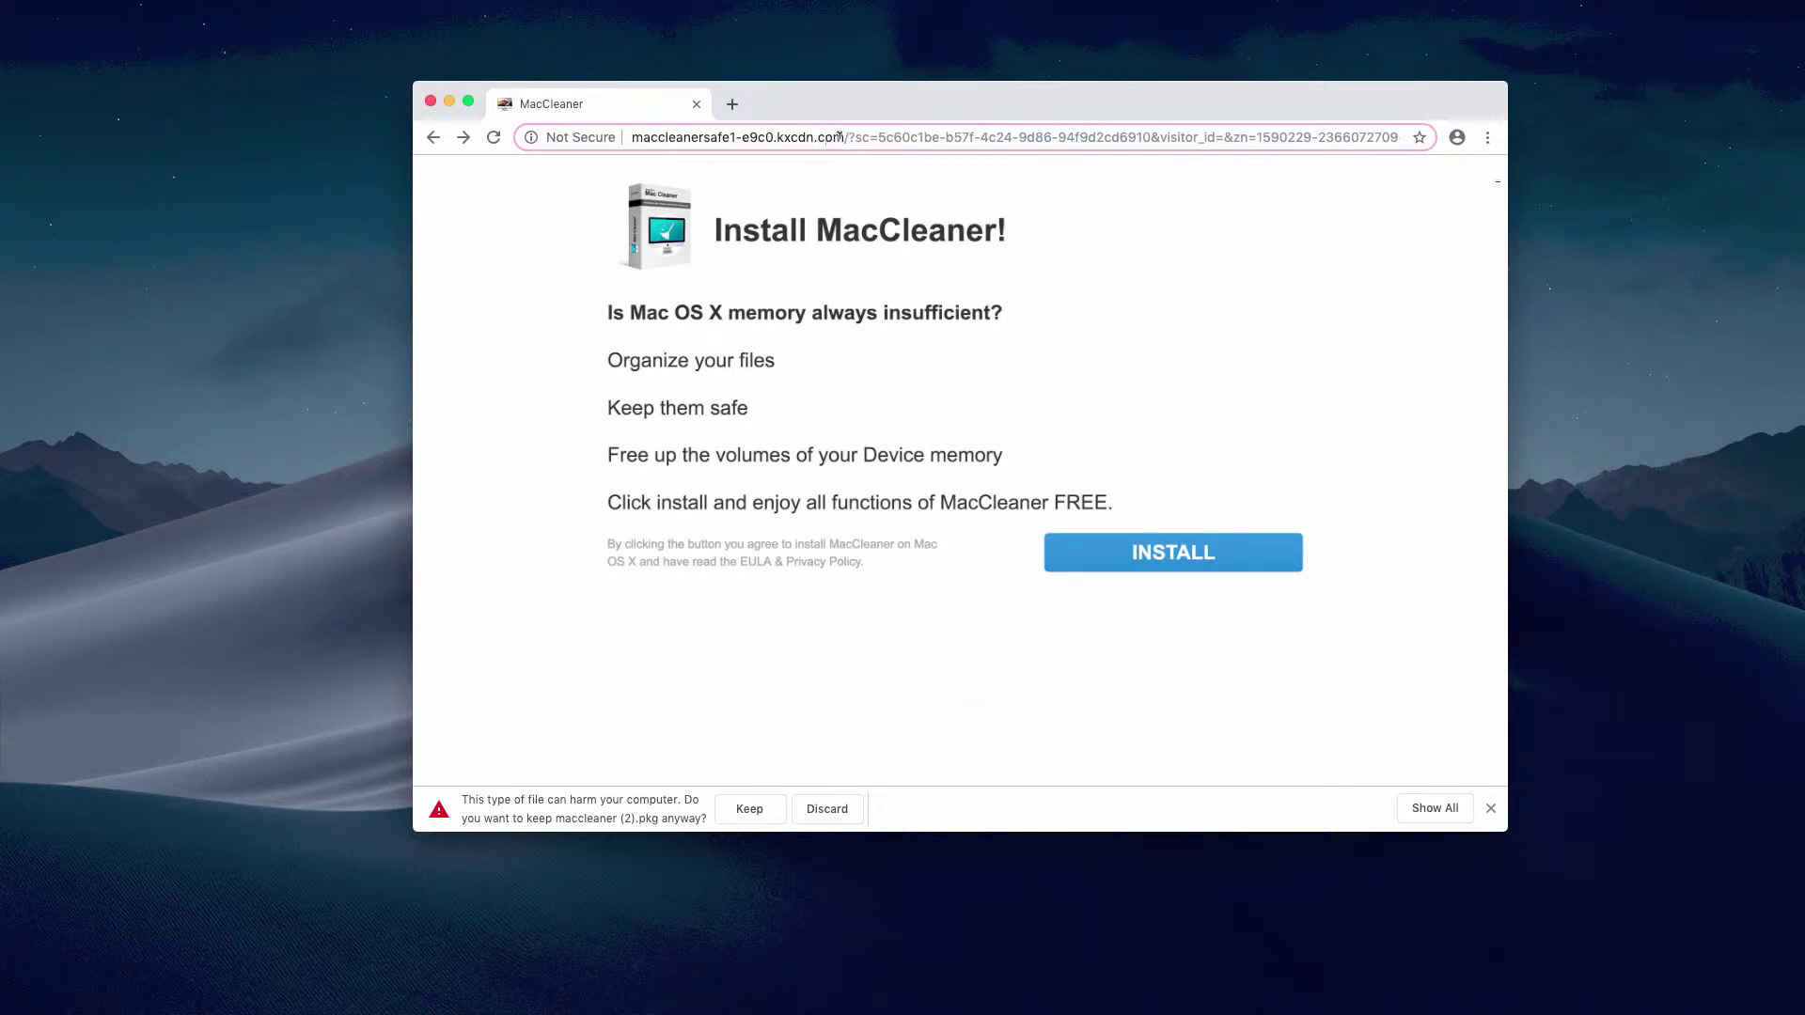
{"action": "left_click_drag", "start_coordinate": [843, 137], "coordinate": [632, 136]}
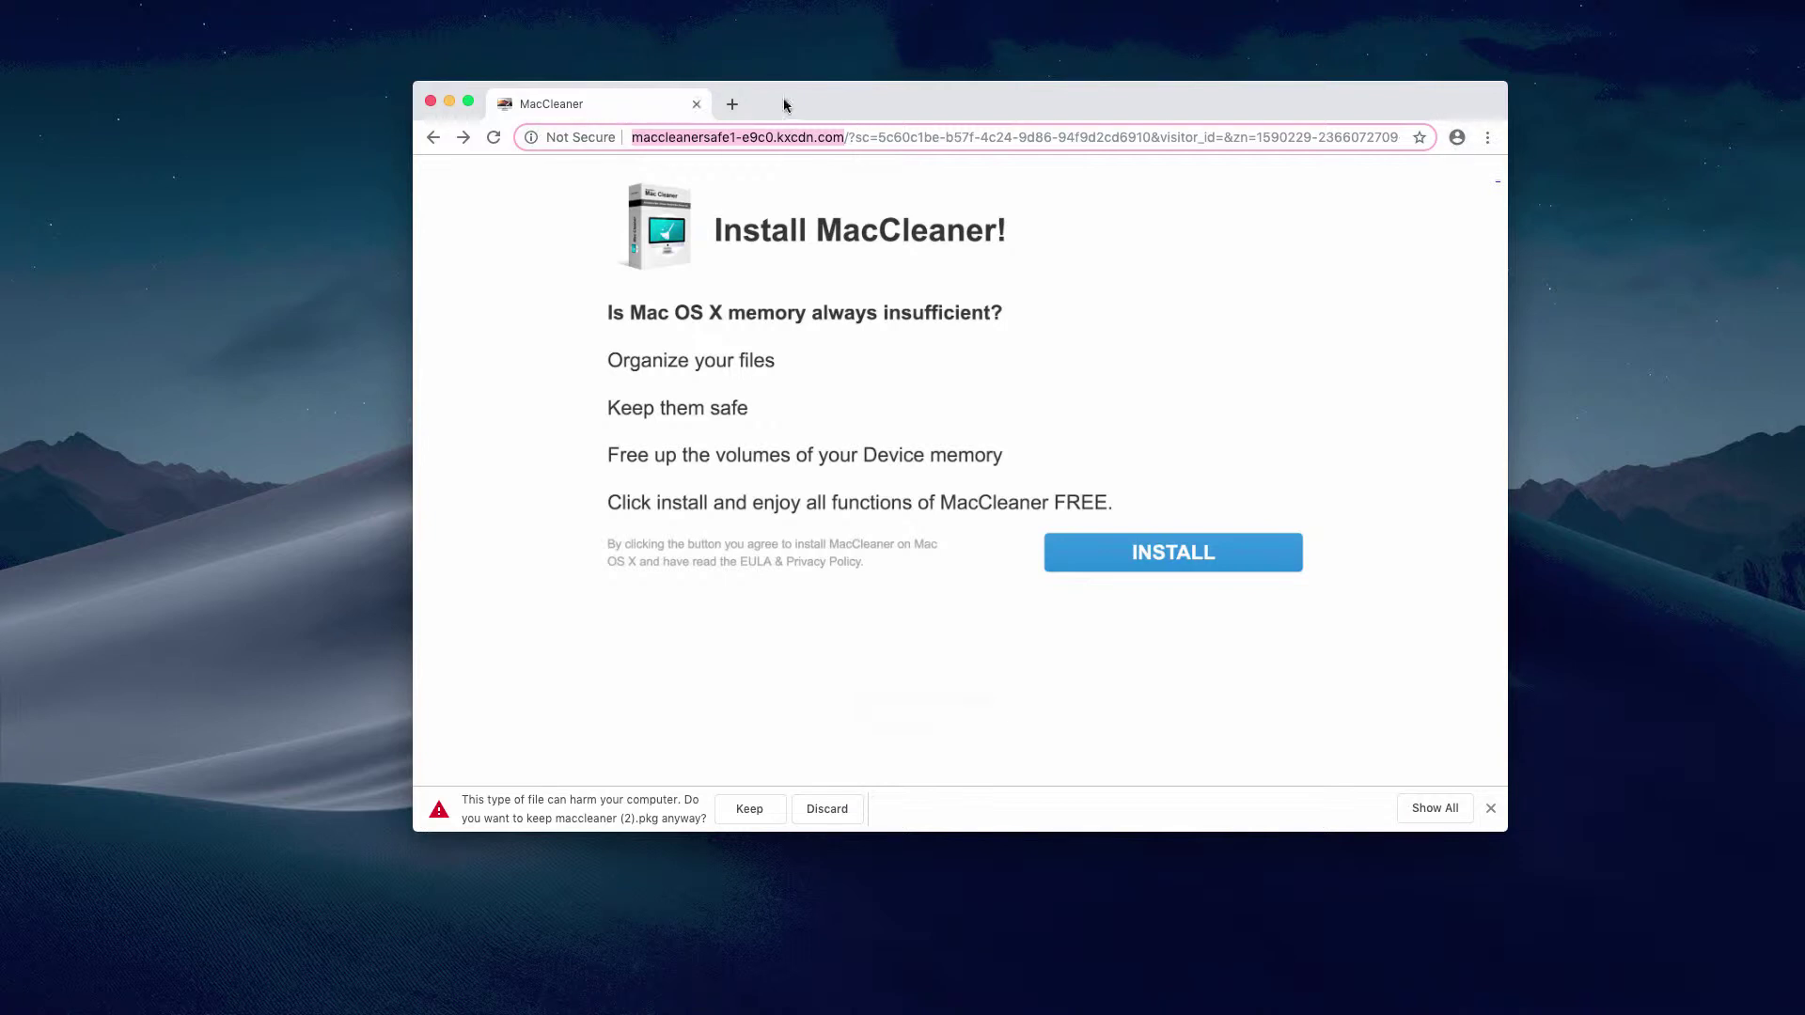
{"action": "left_click", "coordinate": [732, 103]}
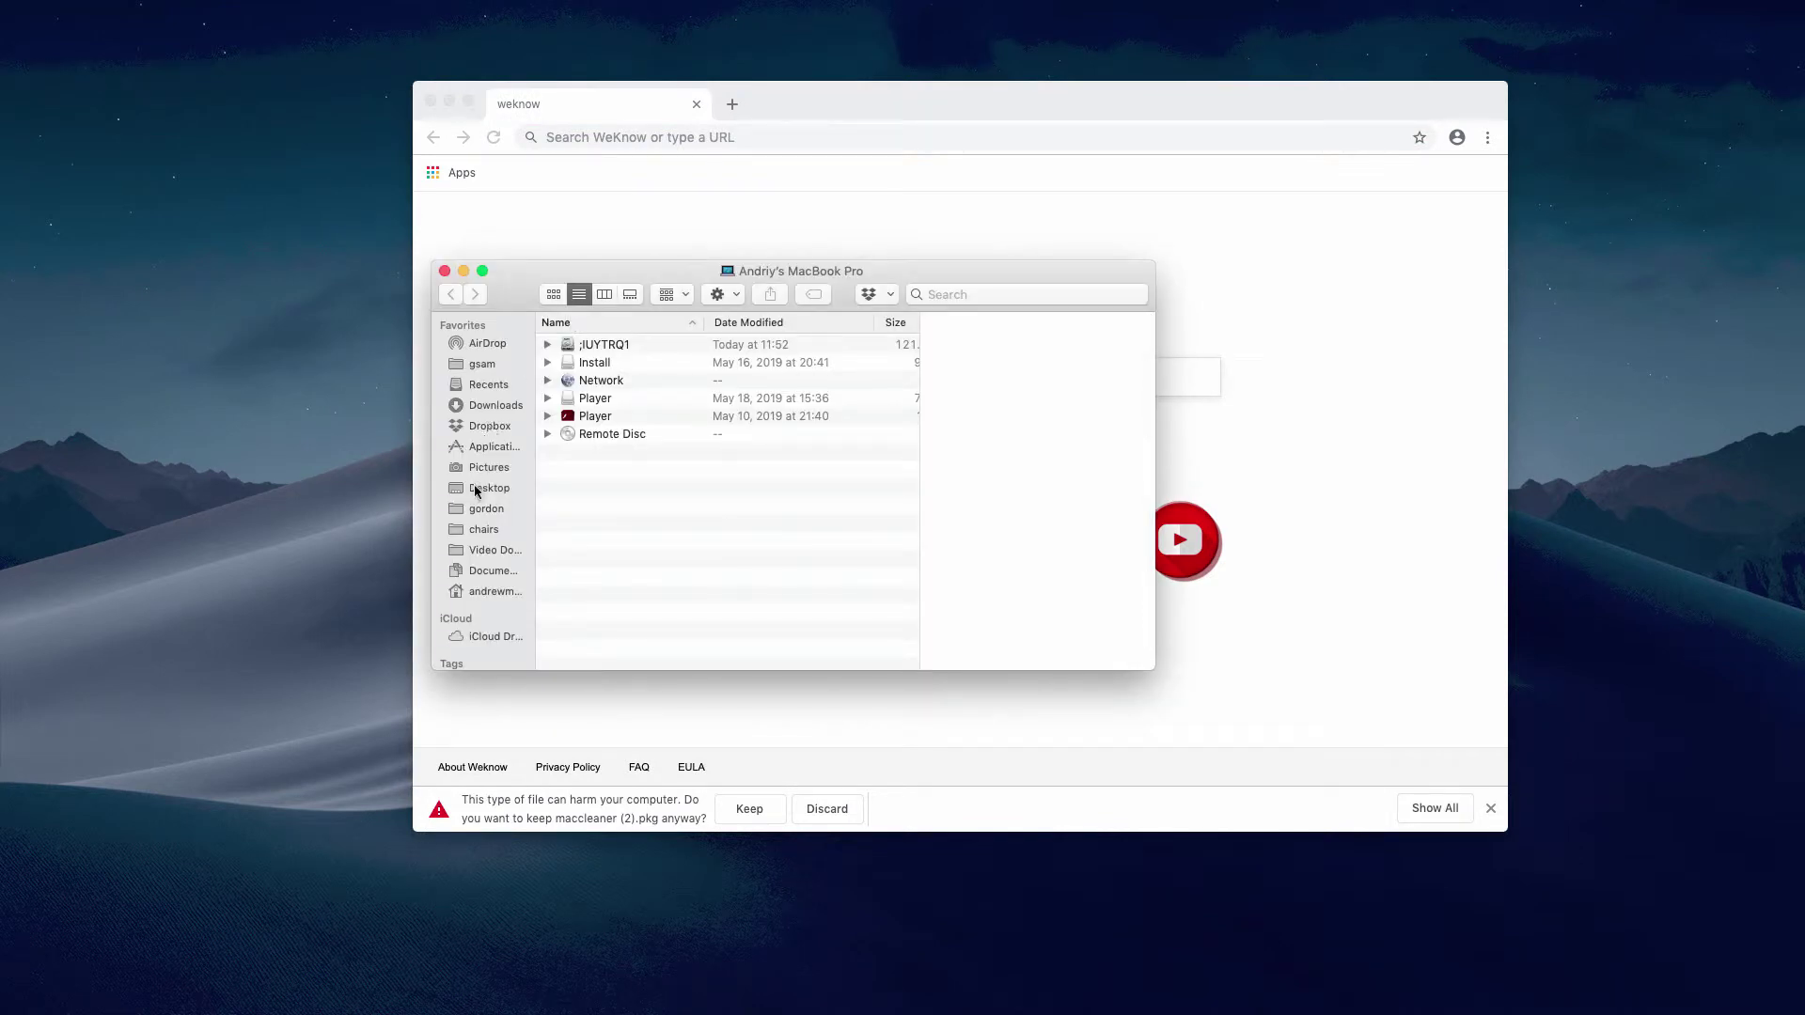
Step: Open the Applications folder in Finder, sorted by modification date, newest first
{"action": "left_click_drag", "start_coordinate": [659, 269], "coordinate": [673, 268]}
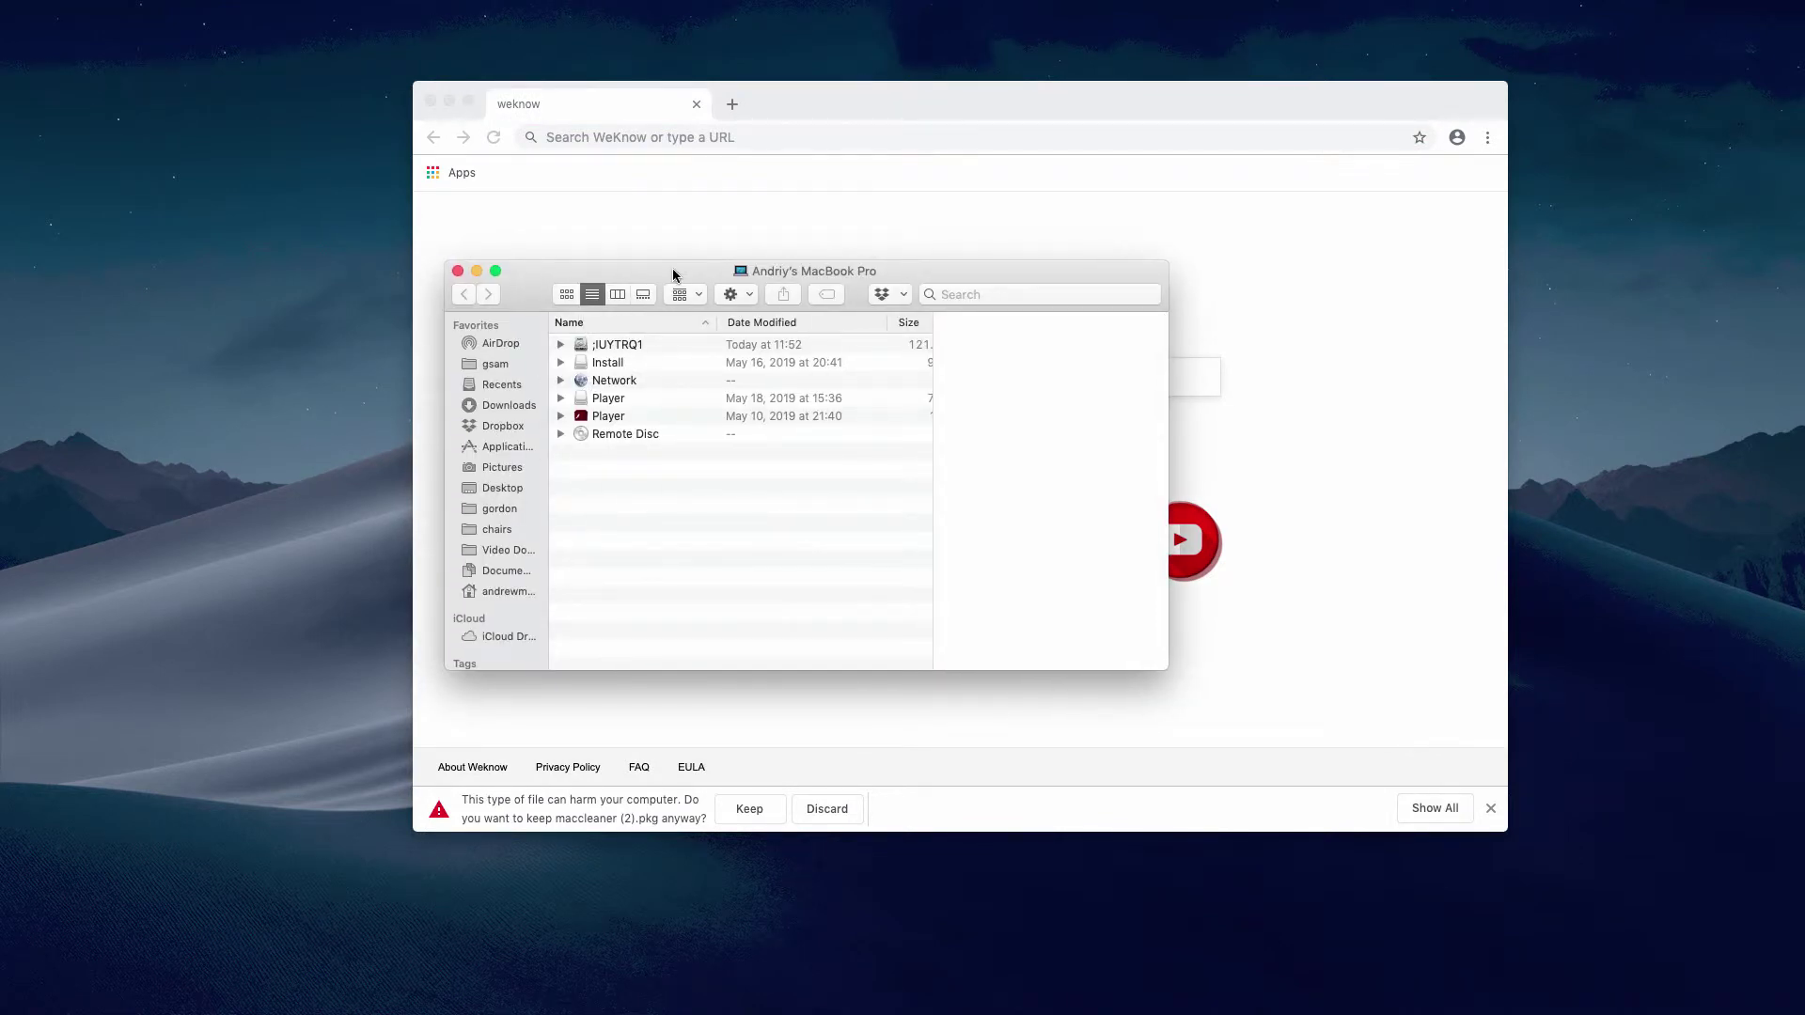
{"action": "left_click", "coordinate": [510, 448]}
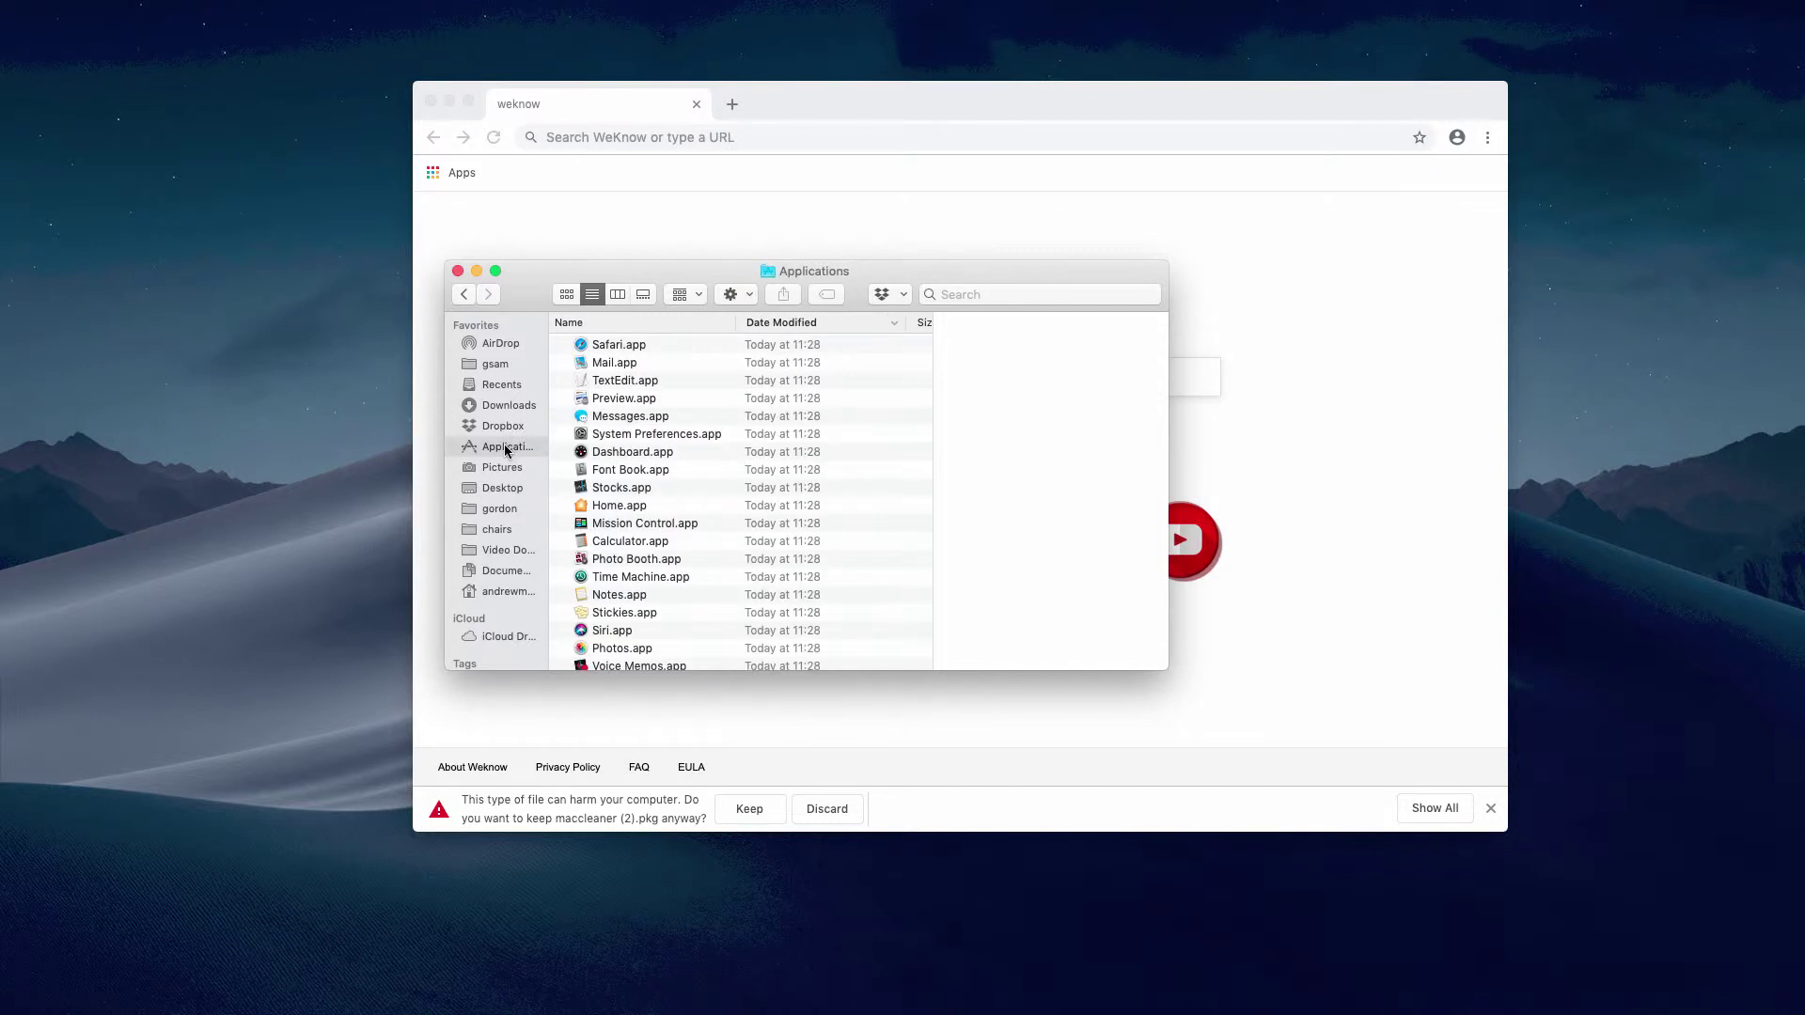
{"action": "left_click", "coordinate": [788, 322]}
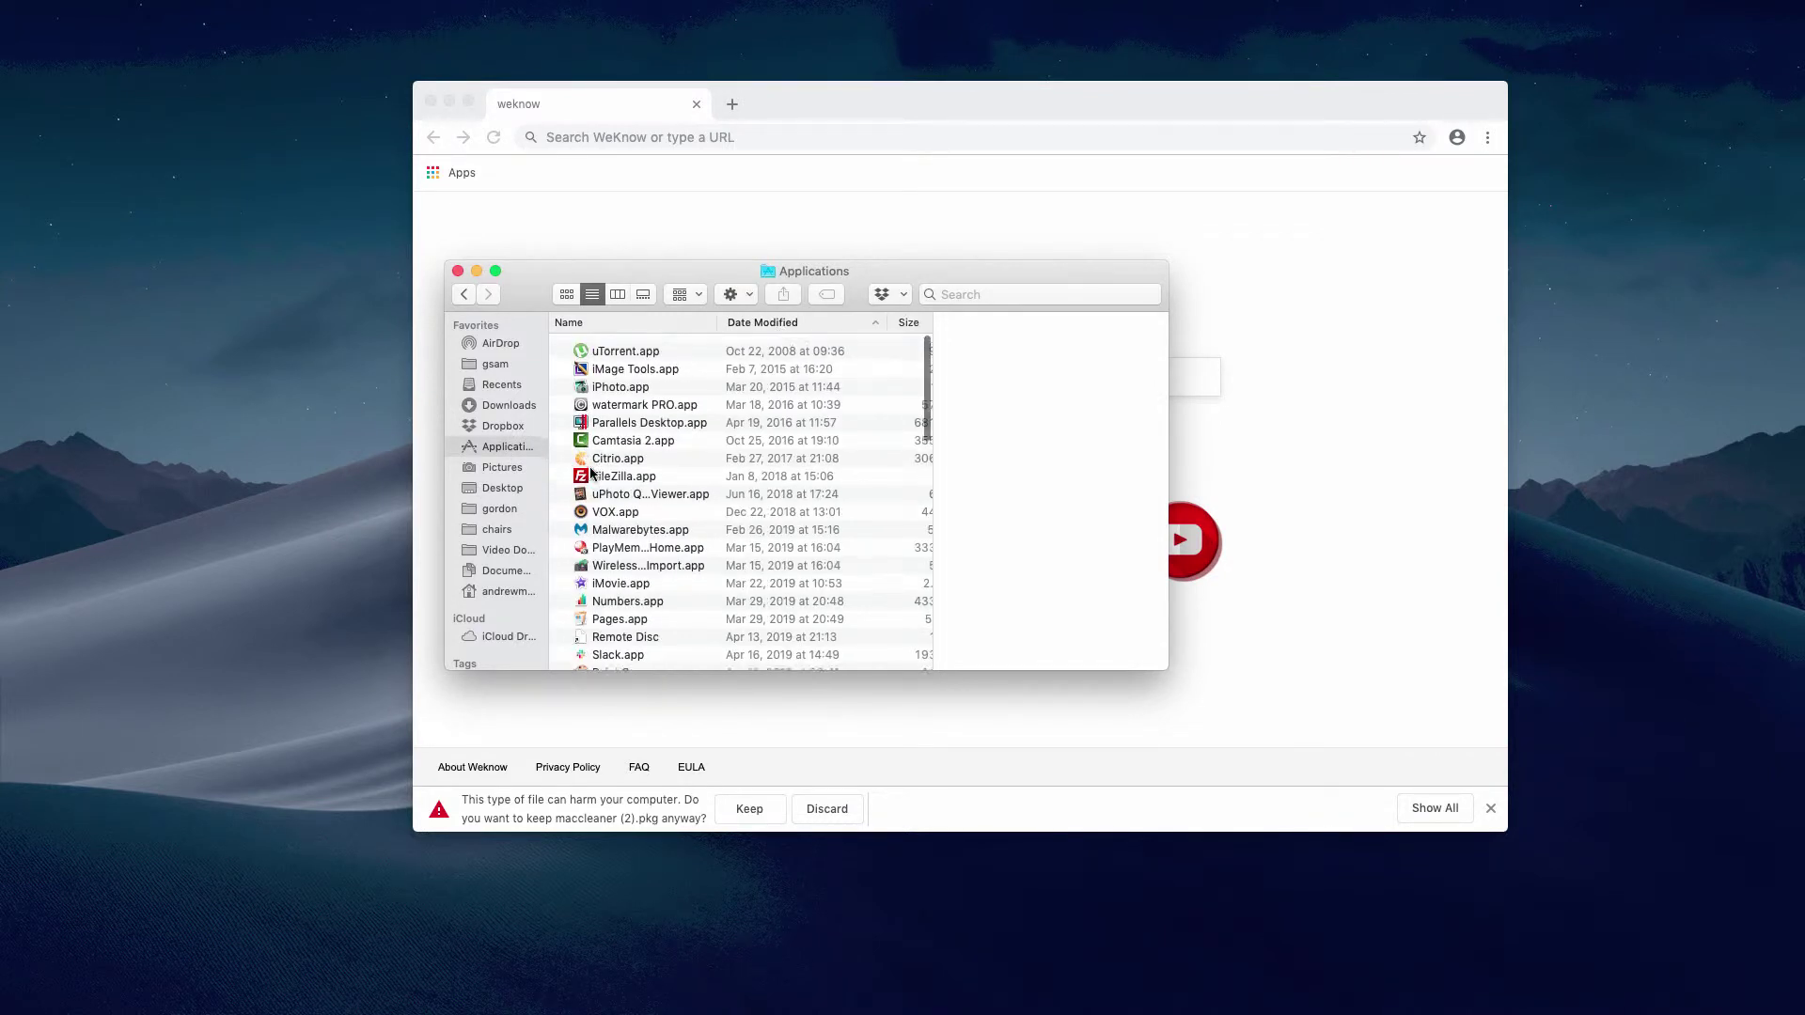
{"action": "scroll", "coordinate": [617, 412], "scroll_direction": "down", "scroll_amount": 1}
{"action": "scroll", "coordinate": [615, 413], "scroll_direction": "up", "scroll_amount": 2}
{"action": "left_click", "coordinate": [745, 323]}
Step: Select Messages, Preview and Font Book, then close Finder and return to Chrome
{"action": "left_click", "coordinate": [632, 416]}
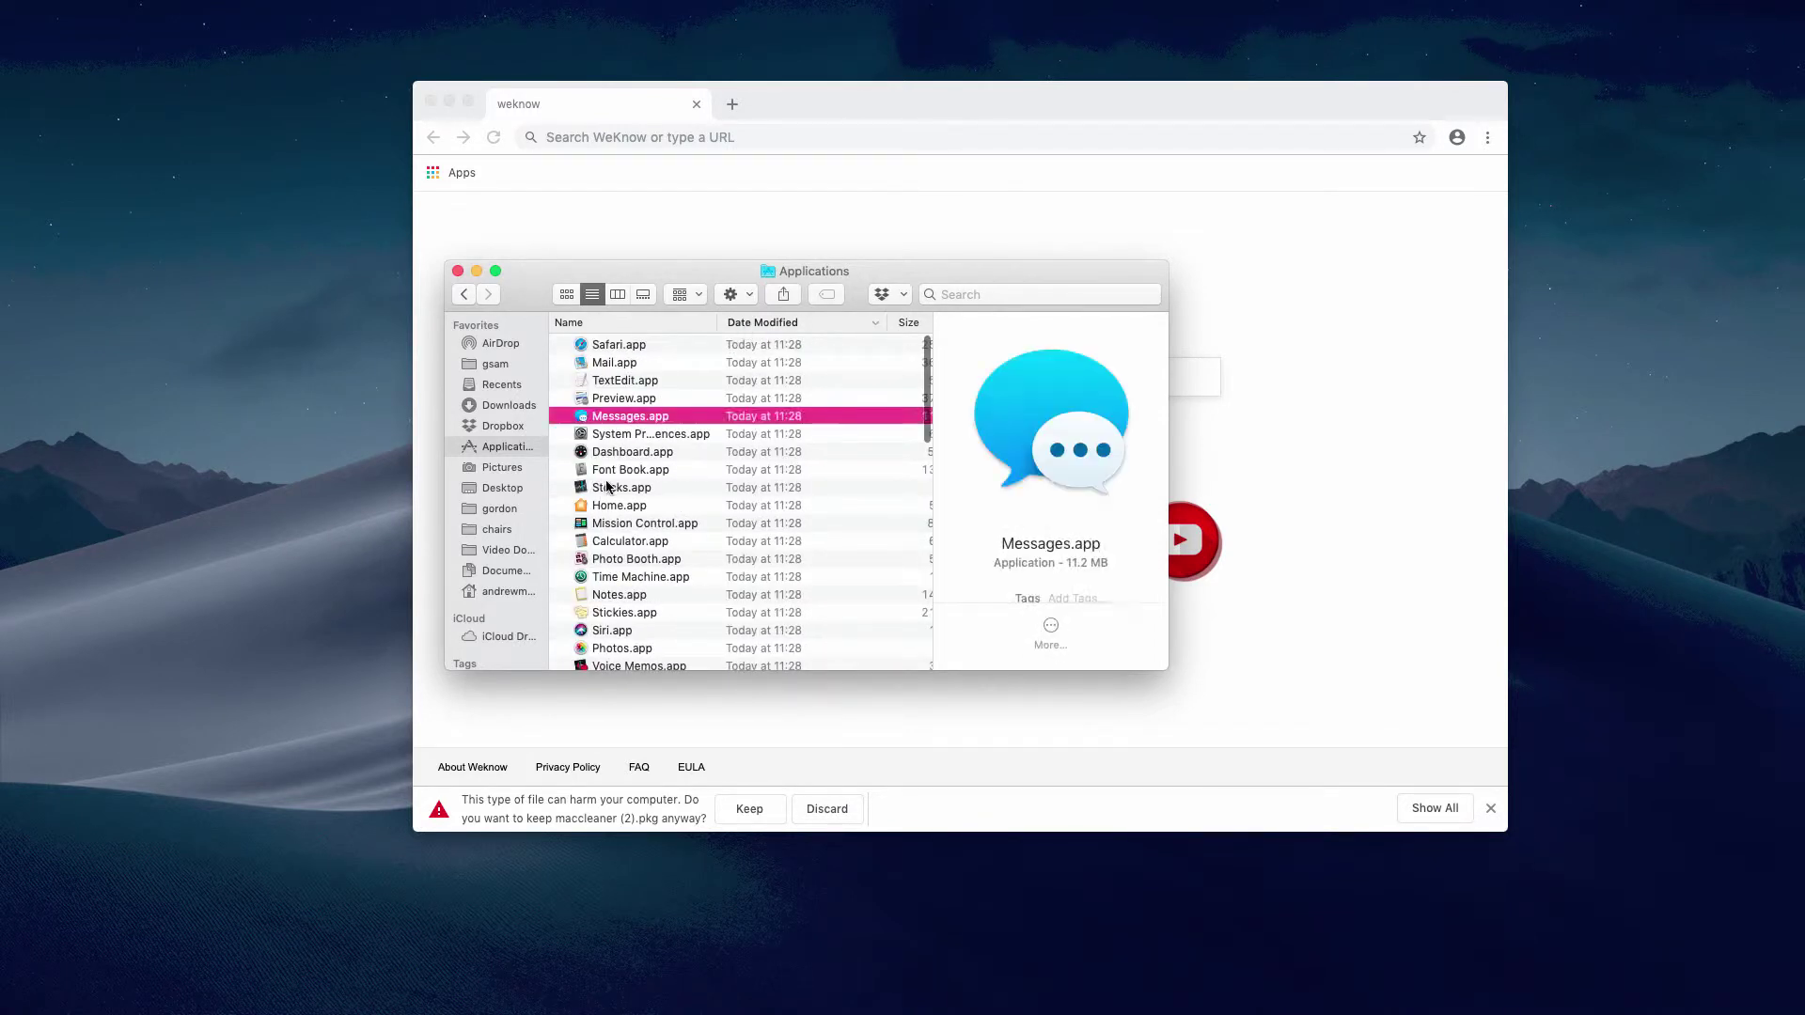
{"action": "scroll", "coordinate": [597, 511], "scroll_direction": "down", "scroll_amount": 3}
{"action": "scroll", "coordinate": [596, 512], "scroll_direction": "down", "scroll_amount": 5}
{"action": "scroll", "coordinate": [597, 511], "scroll_direction": "down", "scroll_amount": 5}
{"action": "scroll", "coordinate": [597, 512], "scroll_direction": "down", "scroll_amount": 5}
{"action": "scroll", "coordinate": [597, 511], "scroll_direction": "down", "scroll_amount": 3}
{"action": "scroll", "coordinate": [596, 512], "scroll_direction": "up", "scroll_amount": 10}
{"action": "scroll", "coordinate": [597, 512], "scroll_direction": "up", "scroll_amount": 5}
{"action": "scroll", "coordinate": [597, 511], "scroll_direction": "up", "scroll_amount": 3}
{"action": "left_click", "coordinate": [652, 399]}
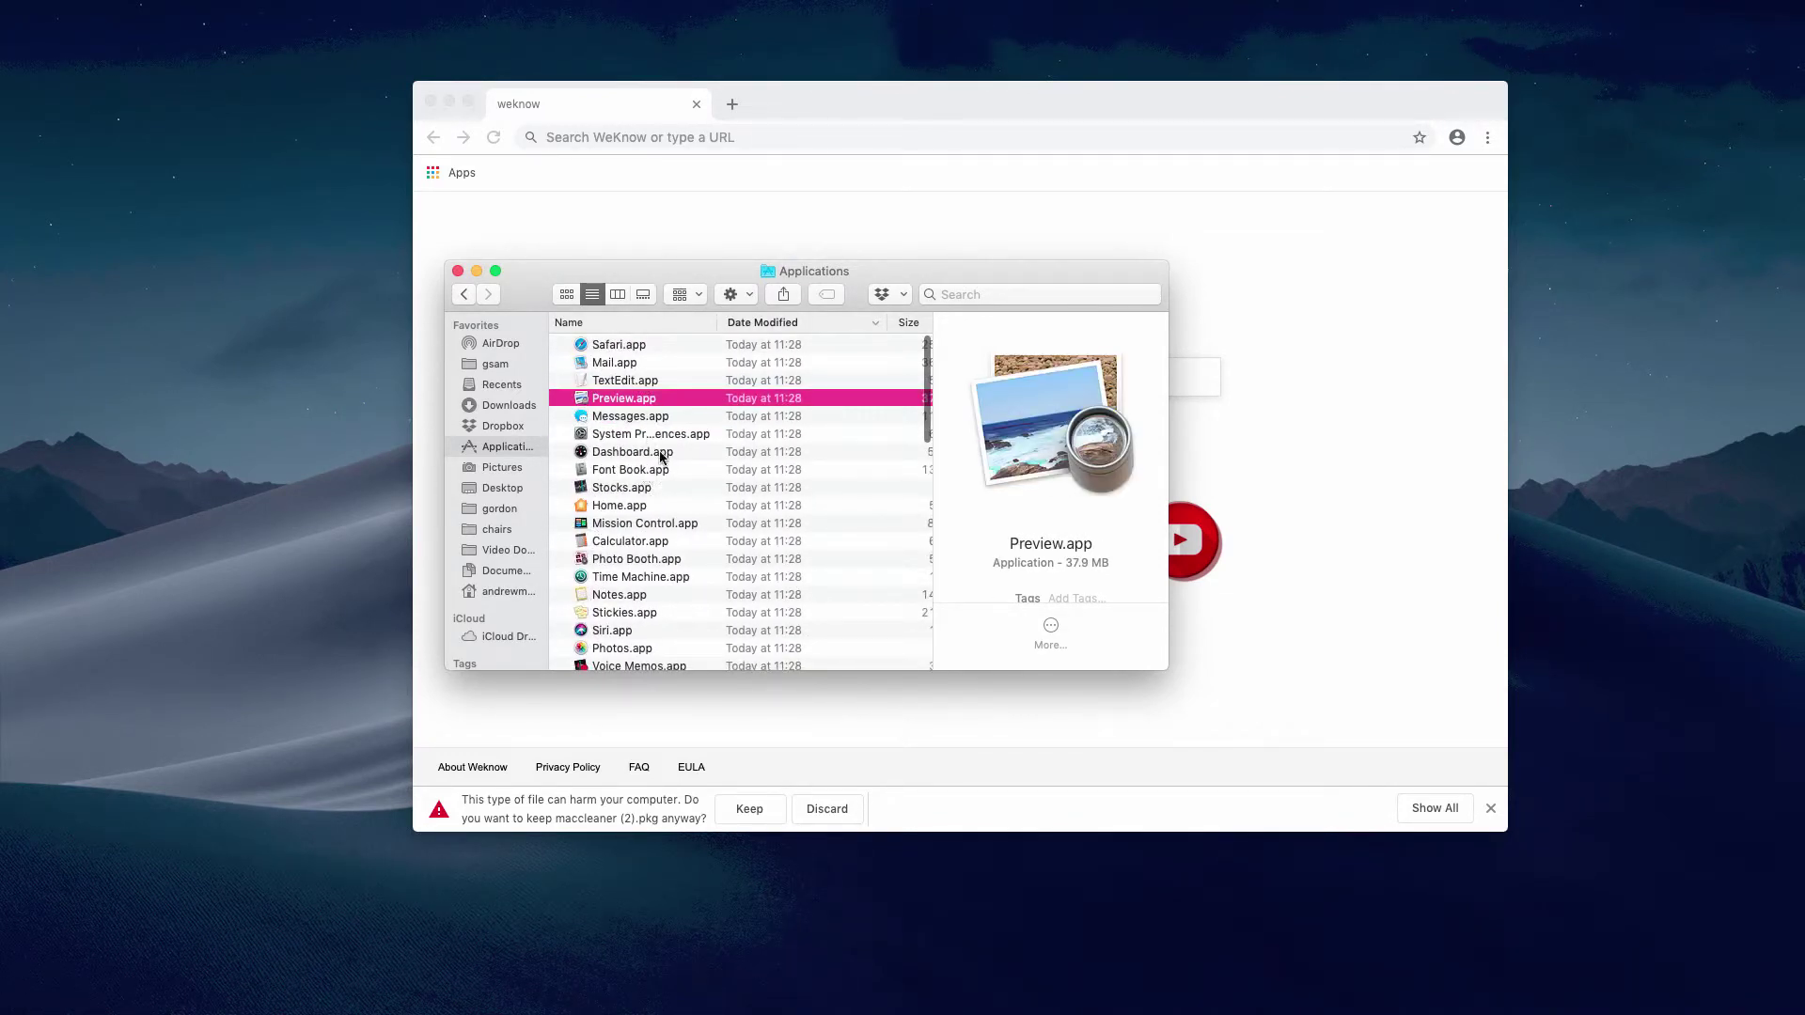
{"action": "left_click", "coordinate": [632, 451]}
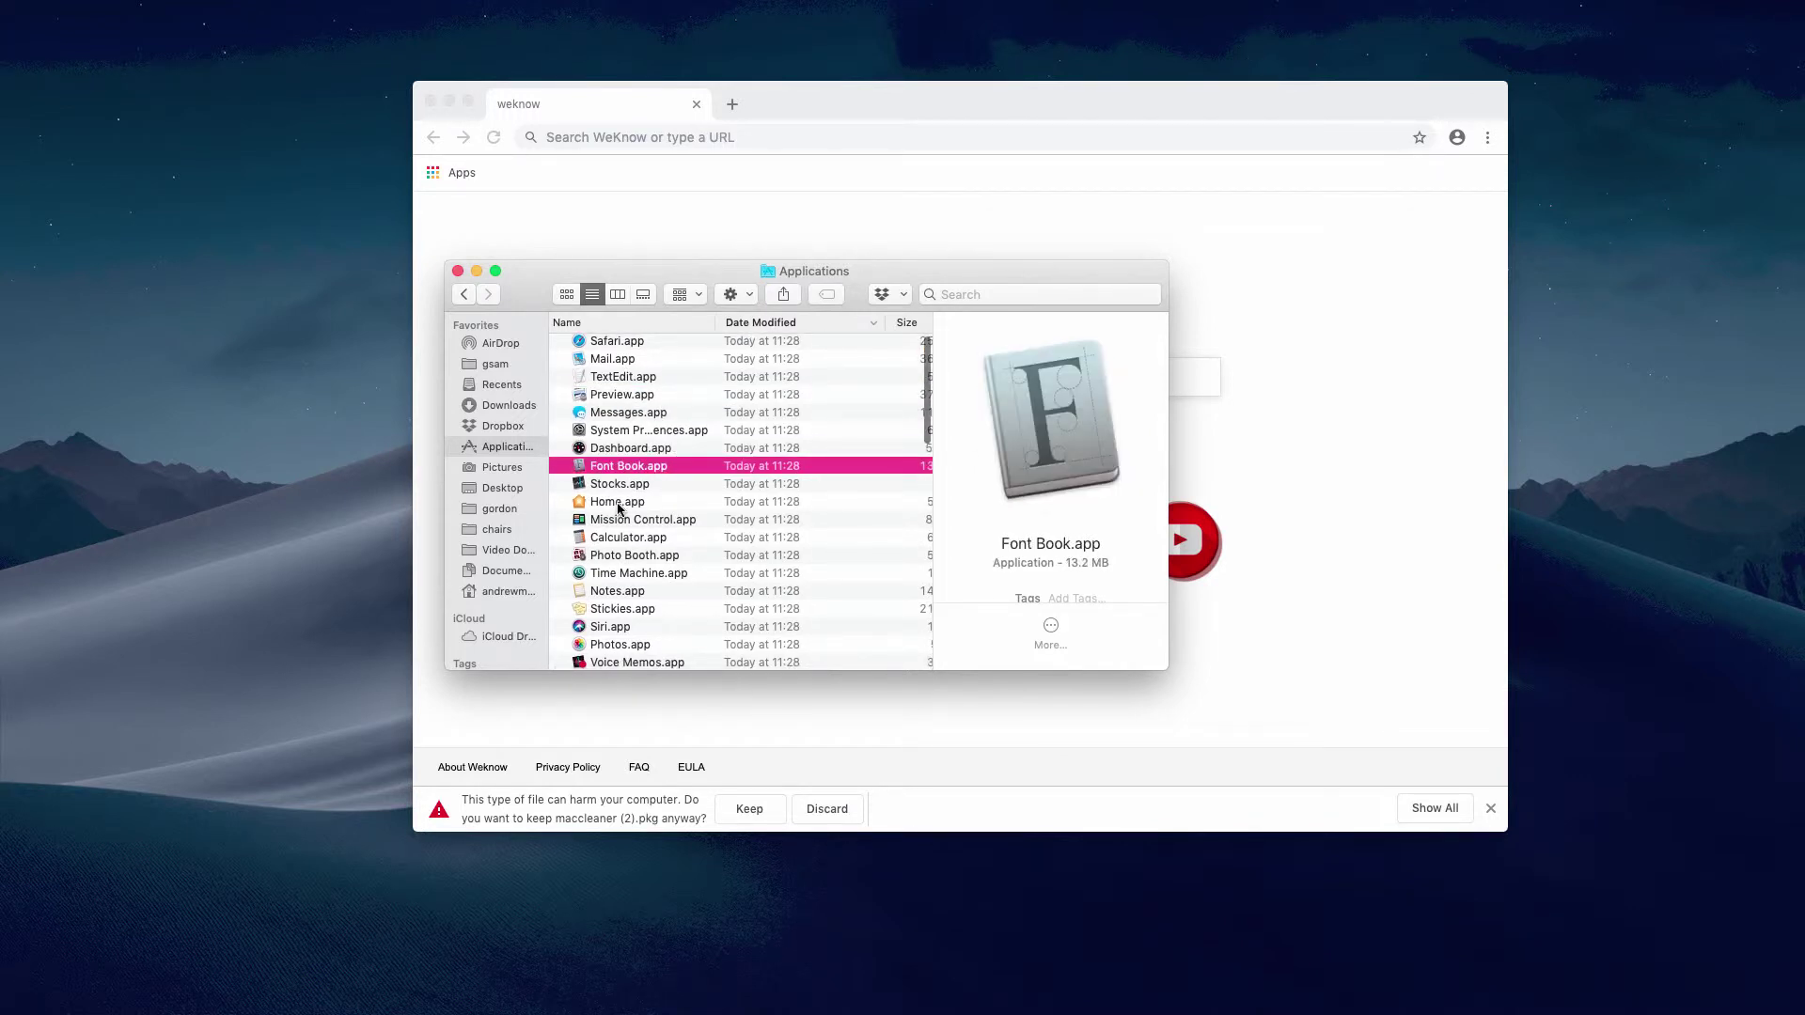
{"action": "scroll", "coordinate": [617, 510], "scroll_direction": "down", "scroll_amount": 2}
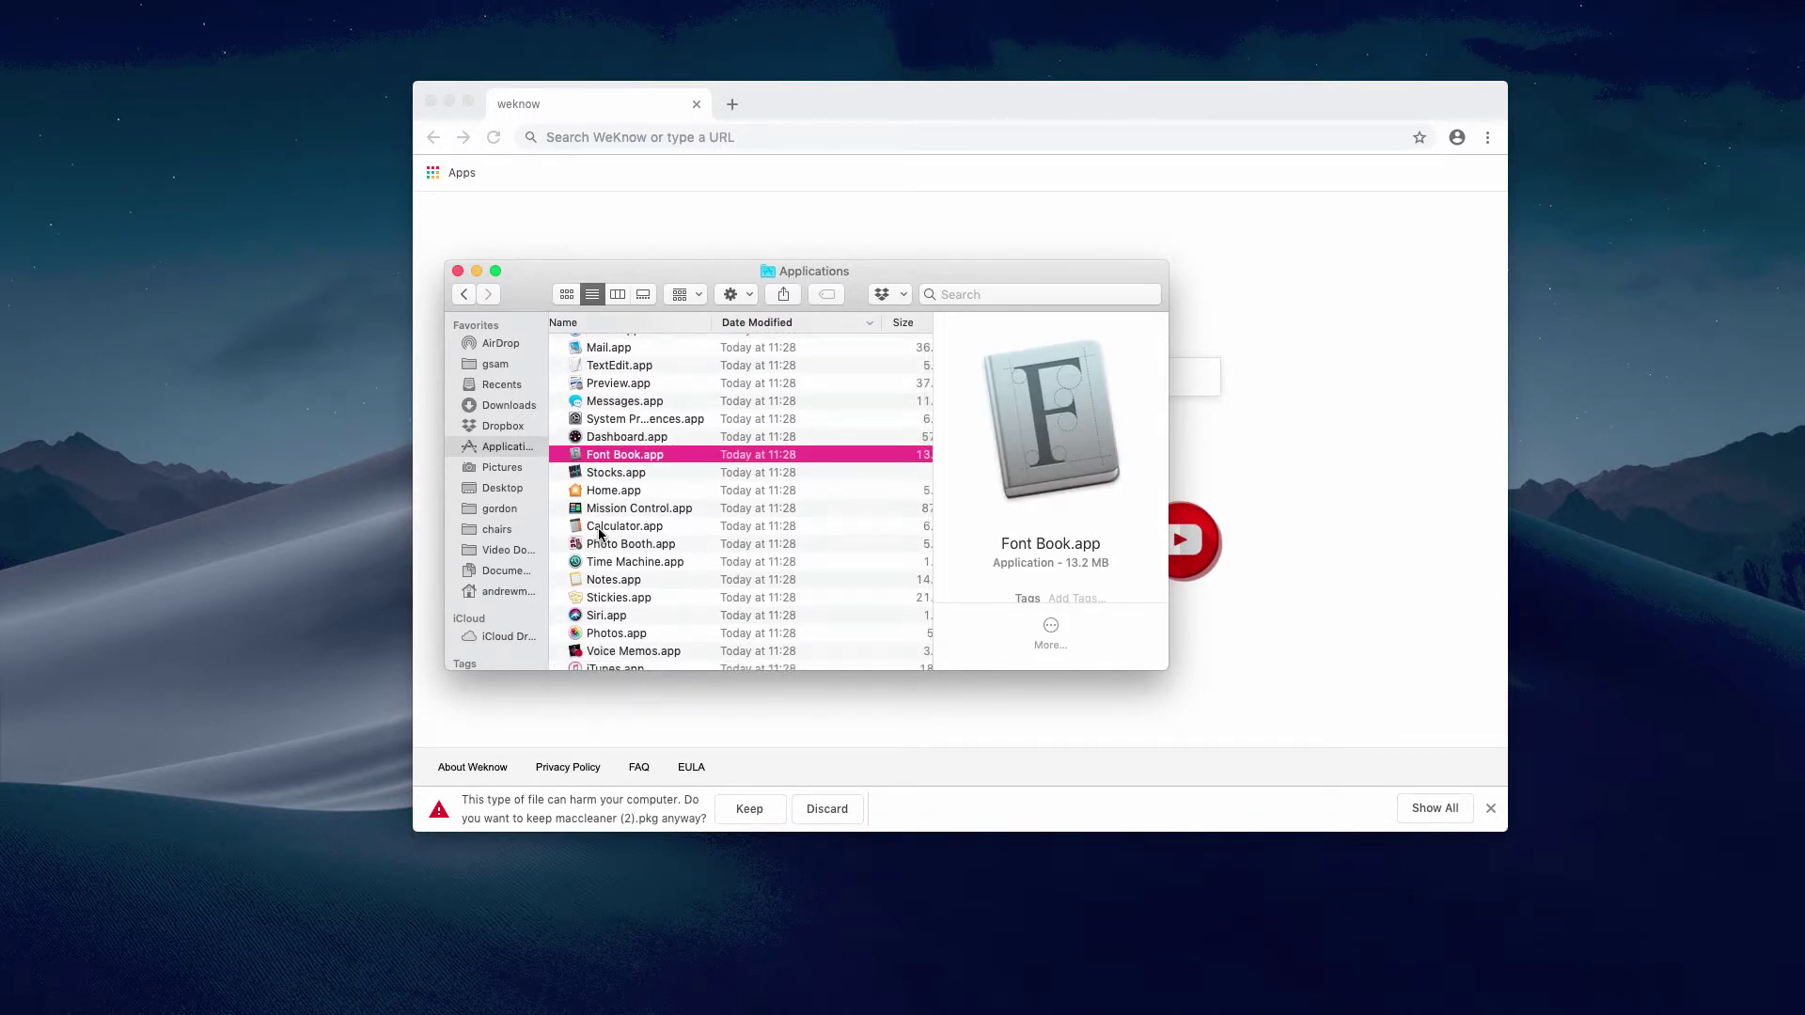
{"action": "scroll", "coordinate": [602, 530], "scroll_direction": "up", "scroll_amount": 2}
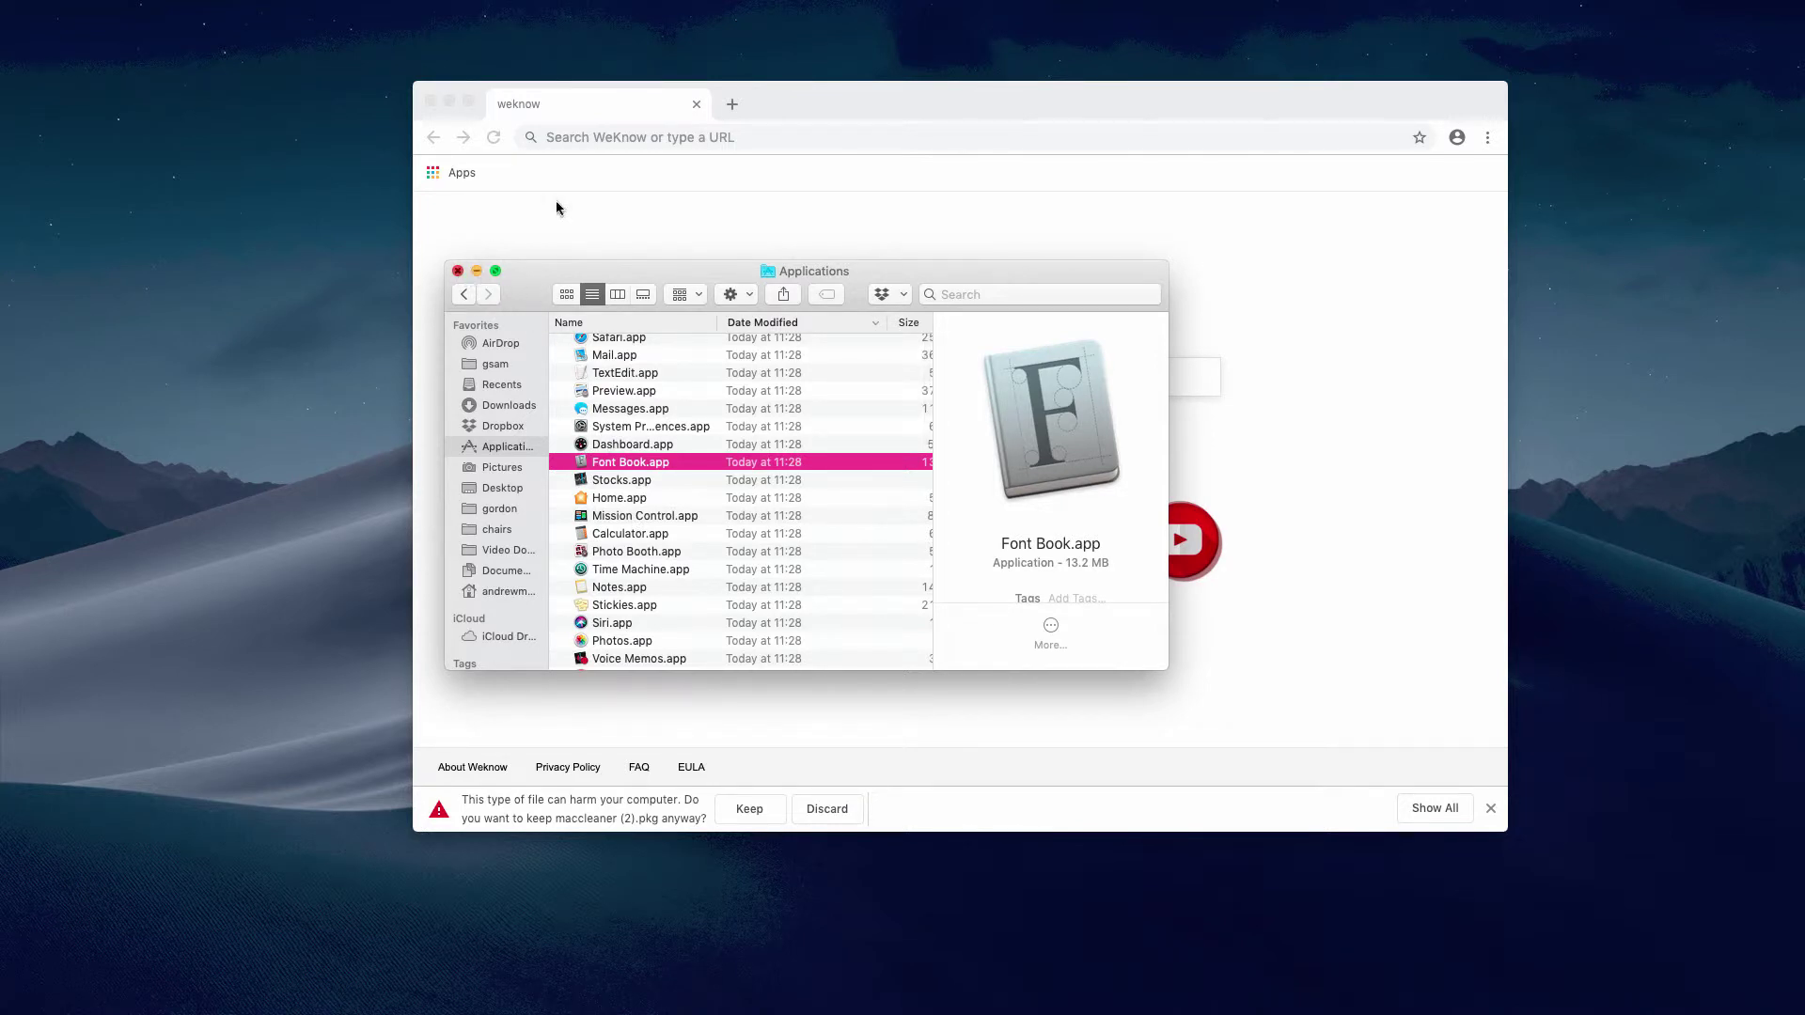
{"action": "left_click", "coordinate": [459, 272]}
{"action": "left_click", "coordinate": [724, 137]}
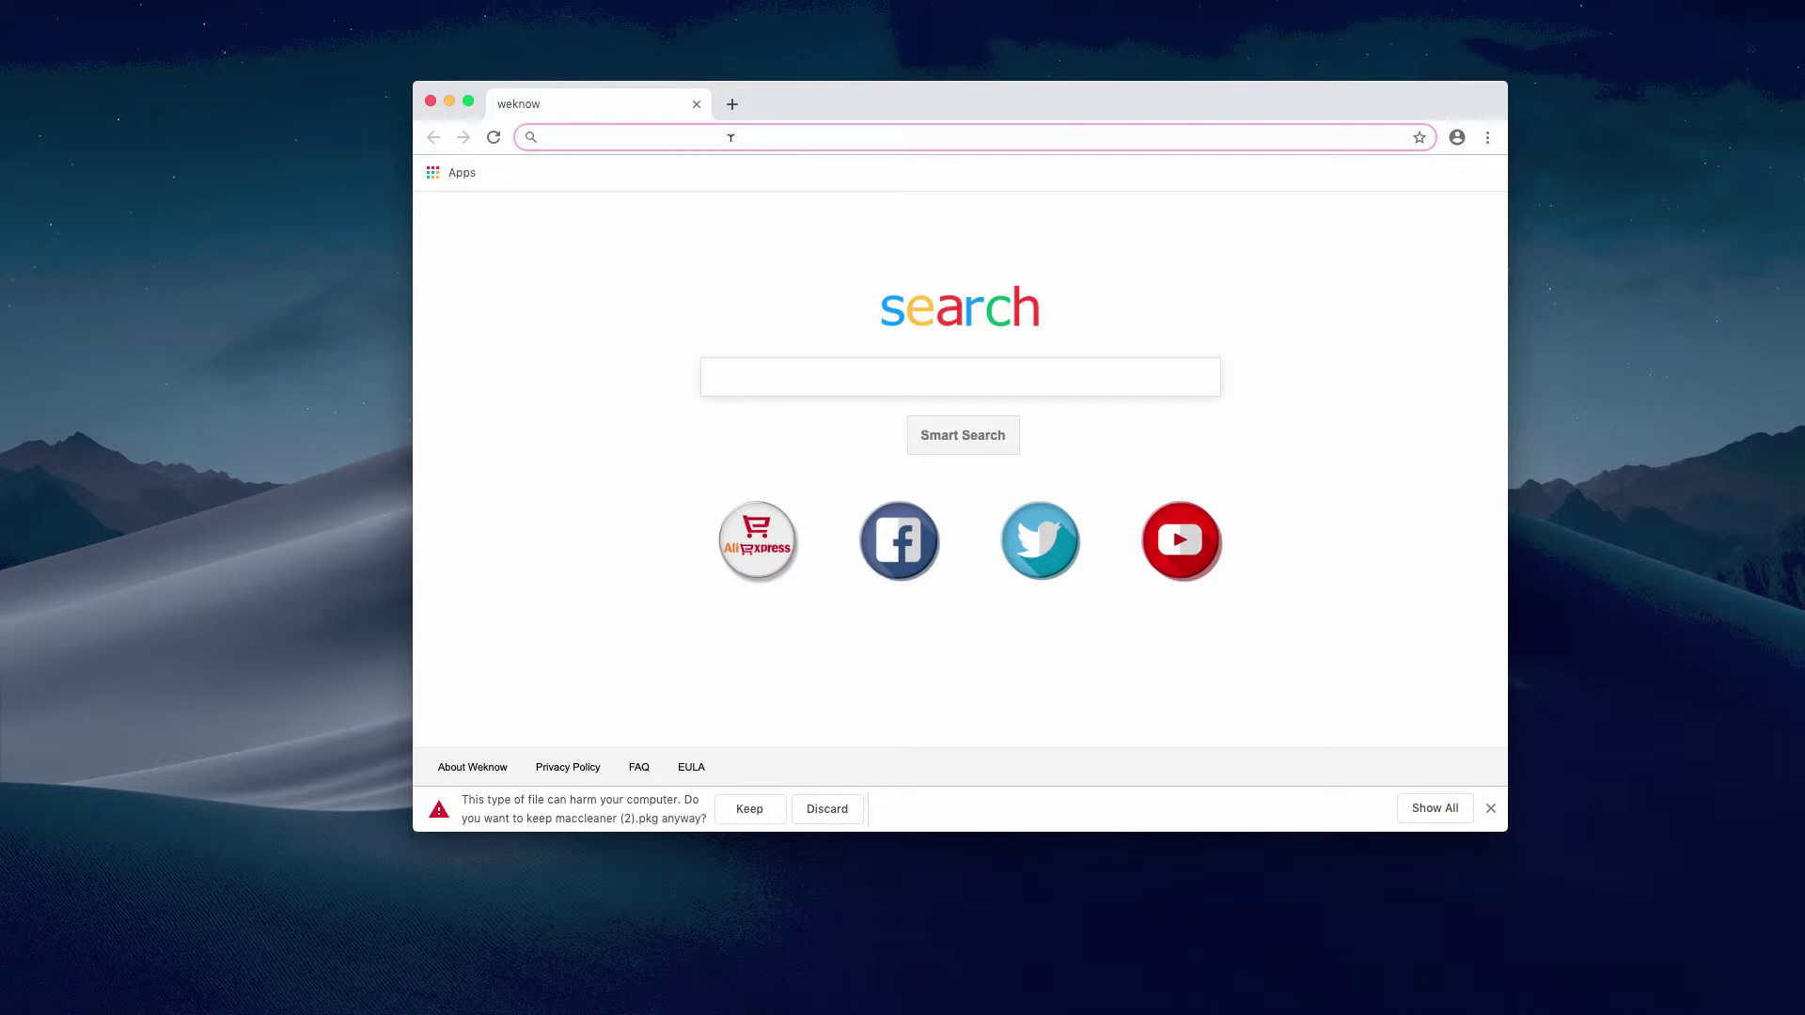
{"action": "type", "text": "co"}
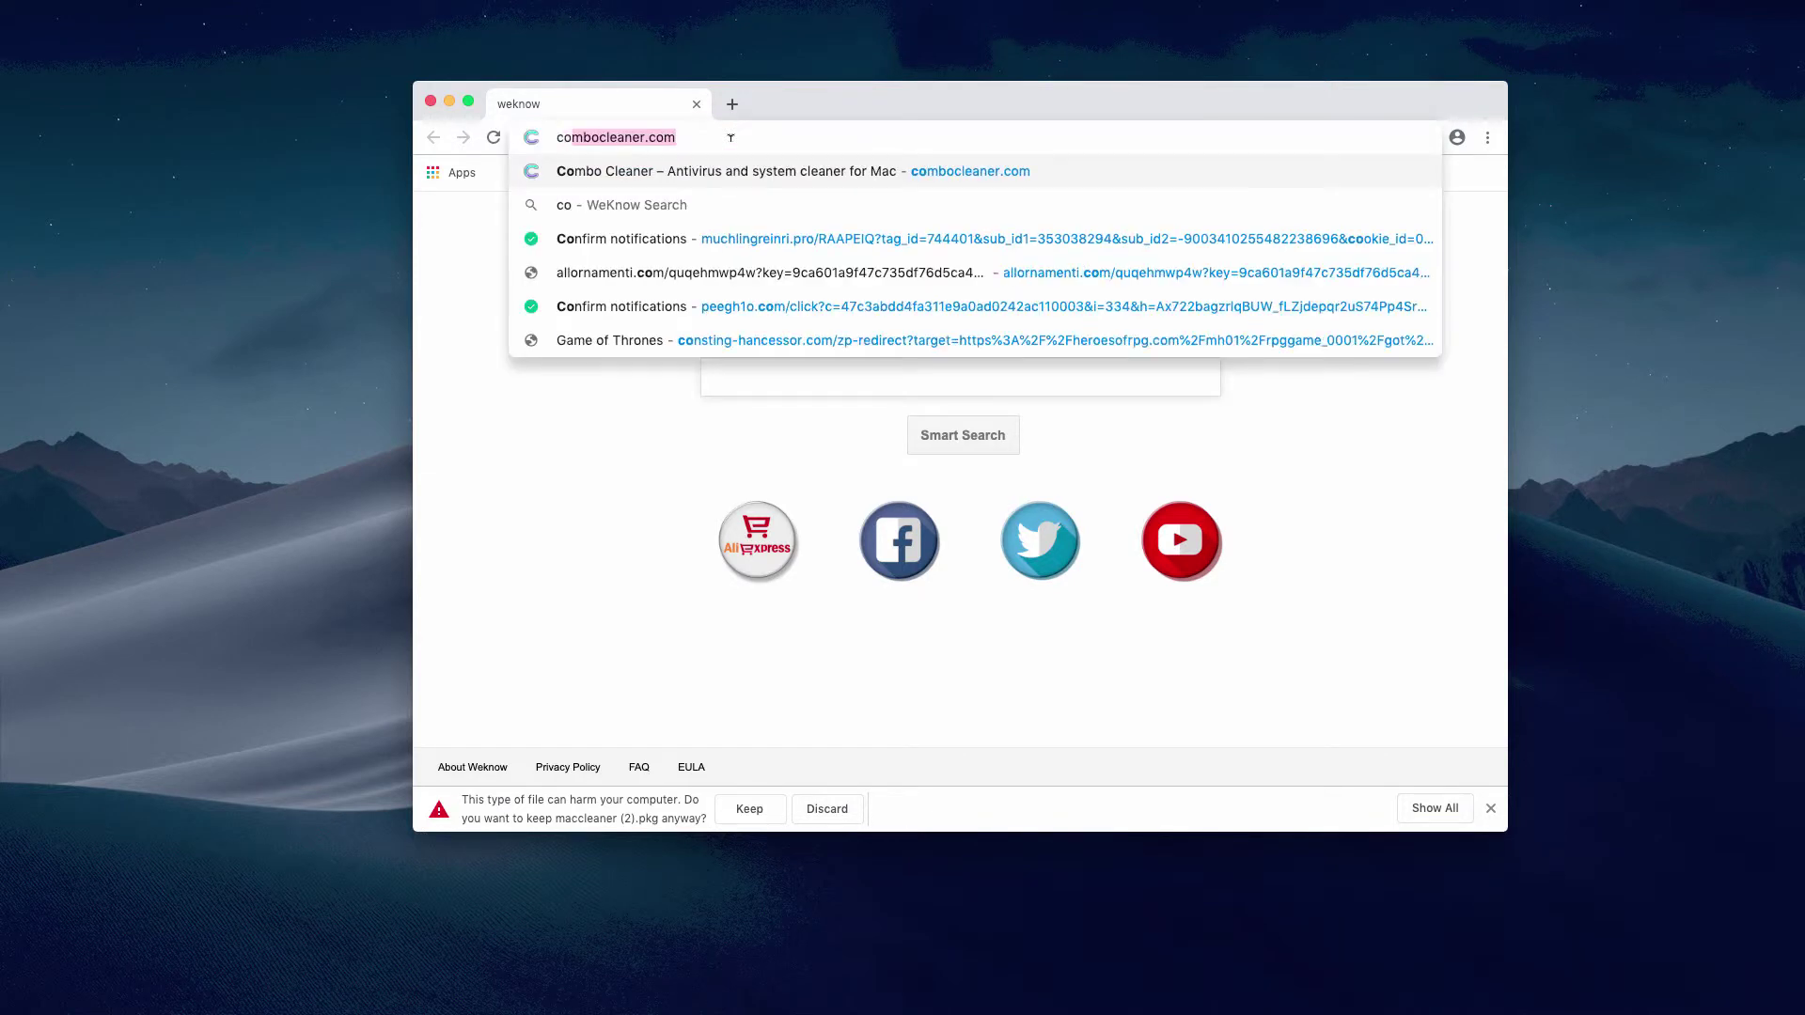
Step: Accept the combocleaner.com autocomplete suggestion to load the Combo Cleaner site
{"action": "key", "text": "Return"}
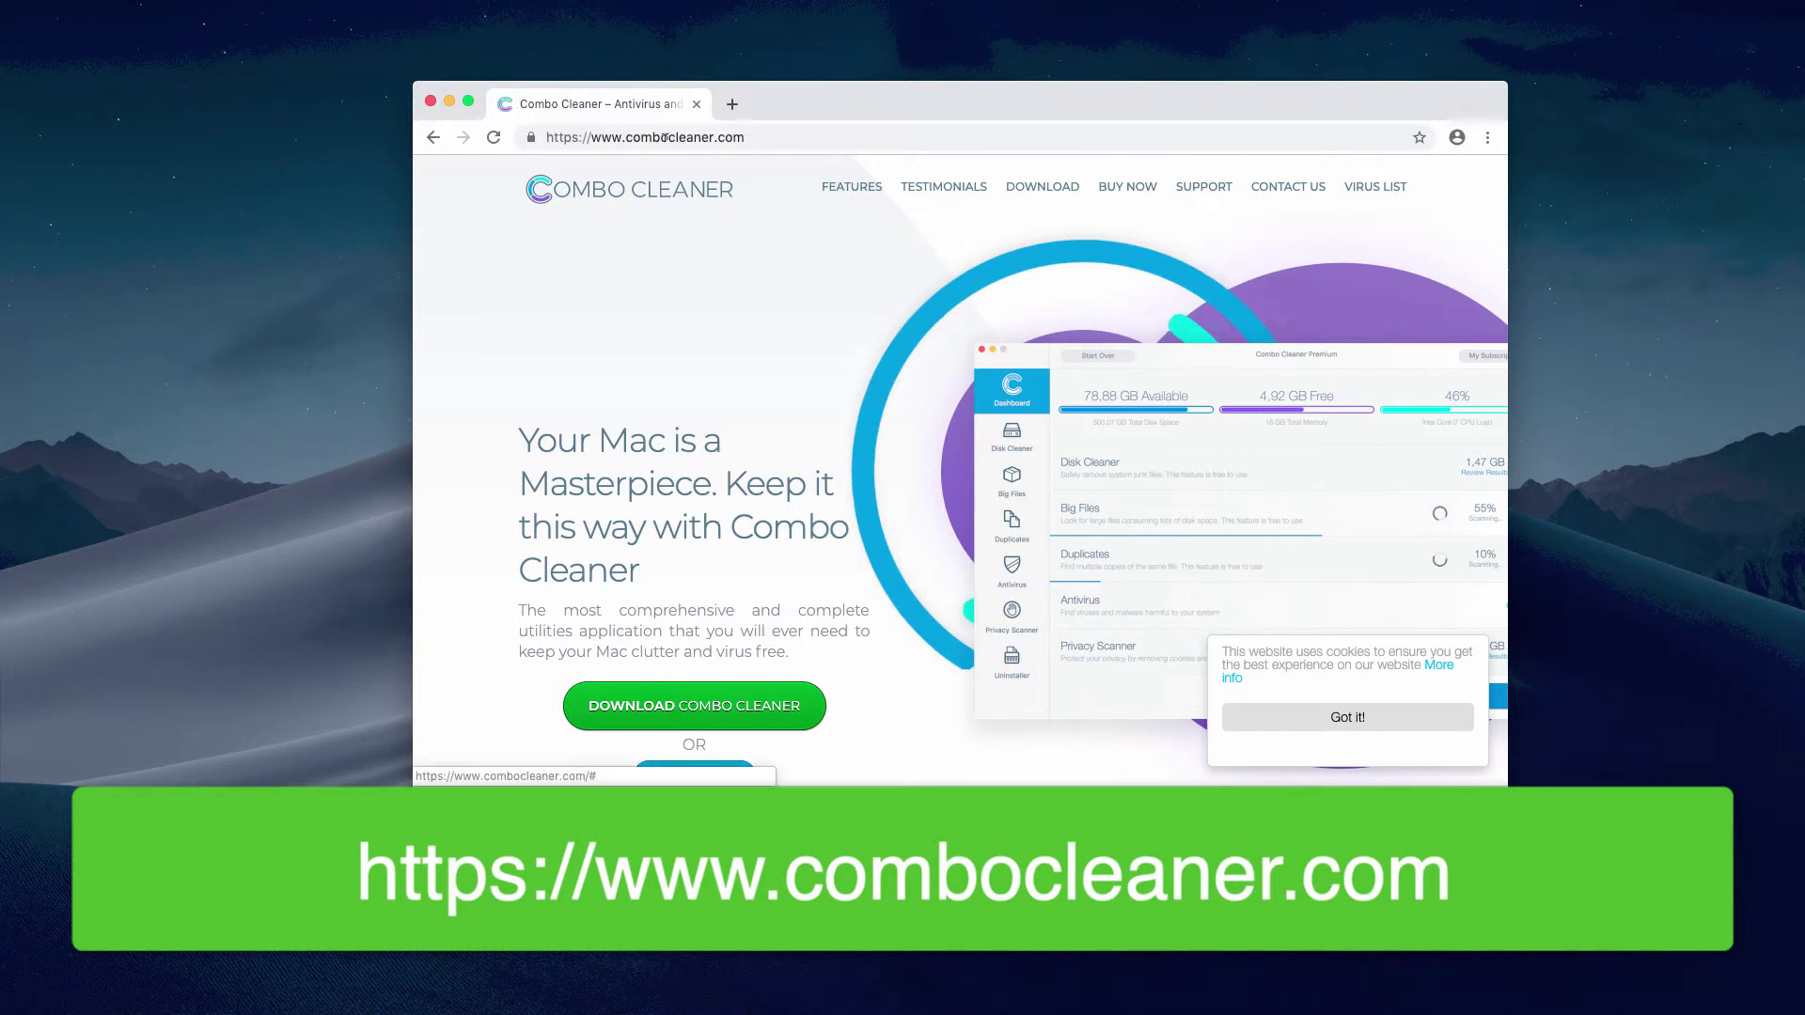
{"action": "left_click", "coordinate": [624, 136]}
{"action": "left_click", "coordinate": [626, 135]}
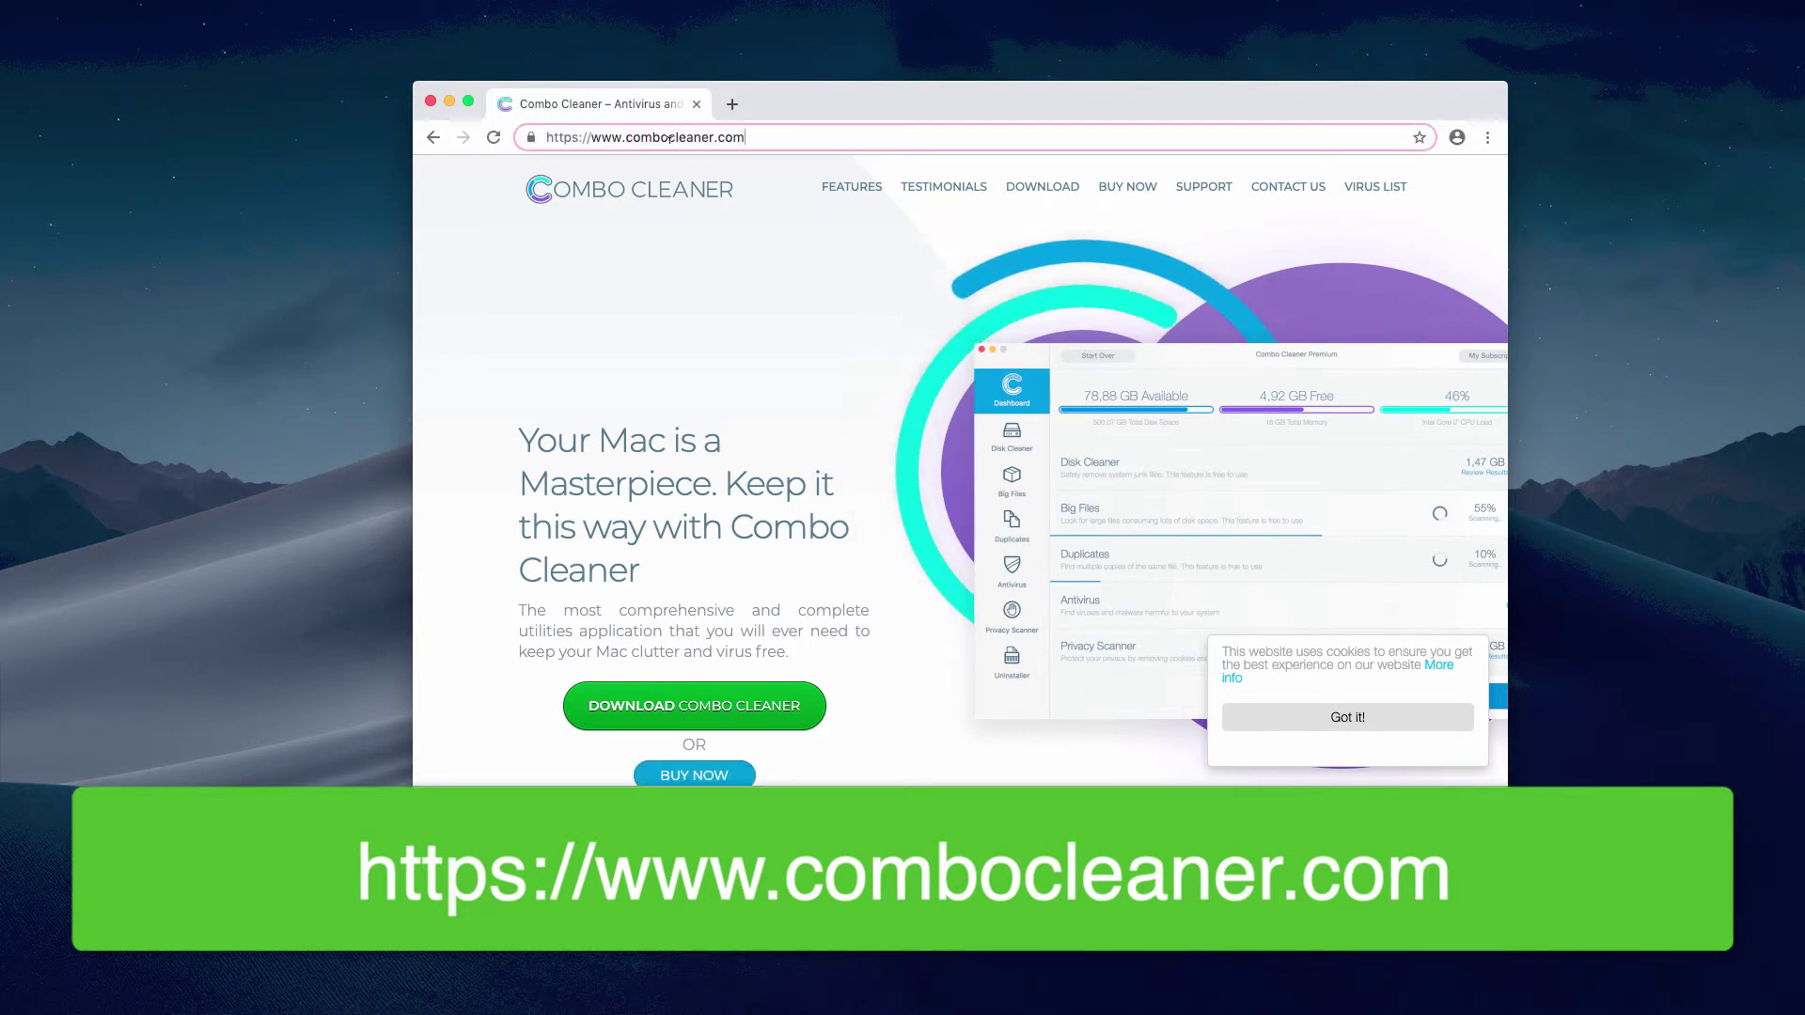
{"action": "left_click_drag", "start_coordinate": [627, 136], "coordinate": [760, 136]}
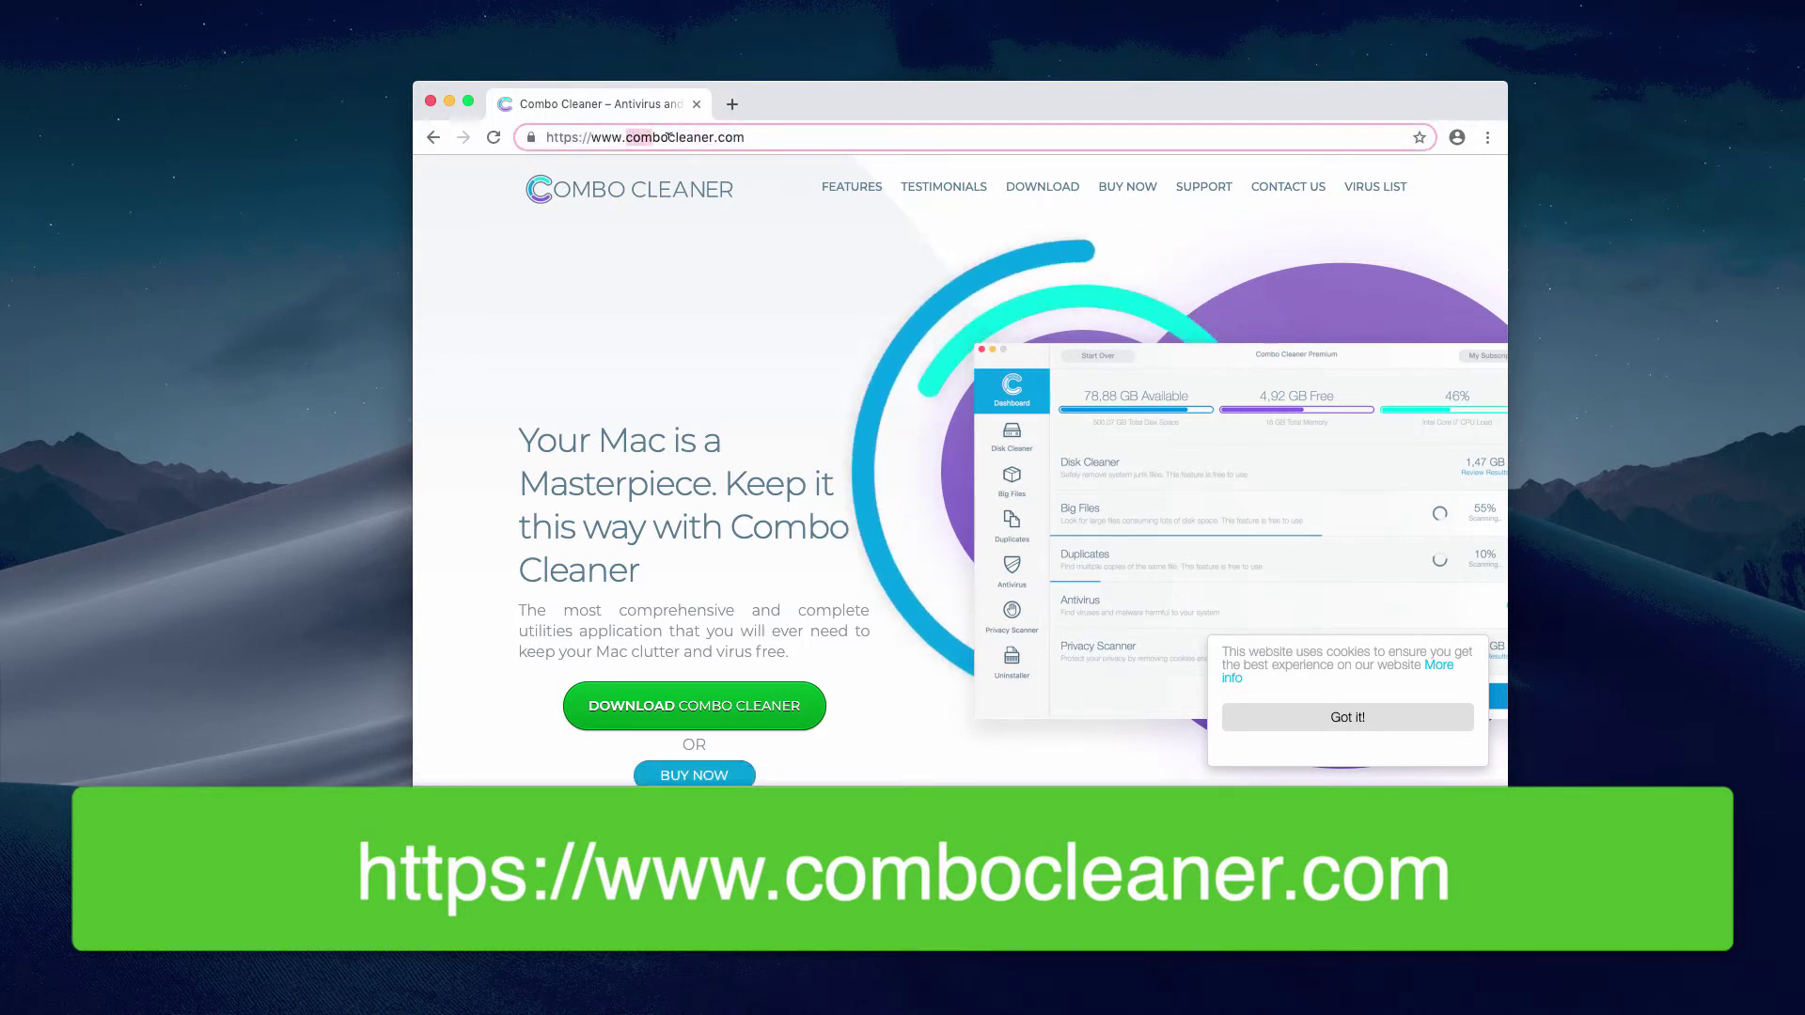
{"action": "left_click", "coordinate": [758, 136]}
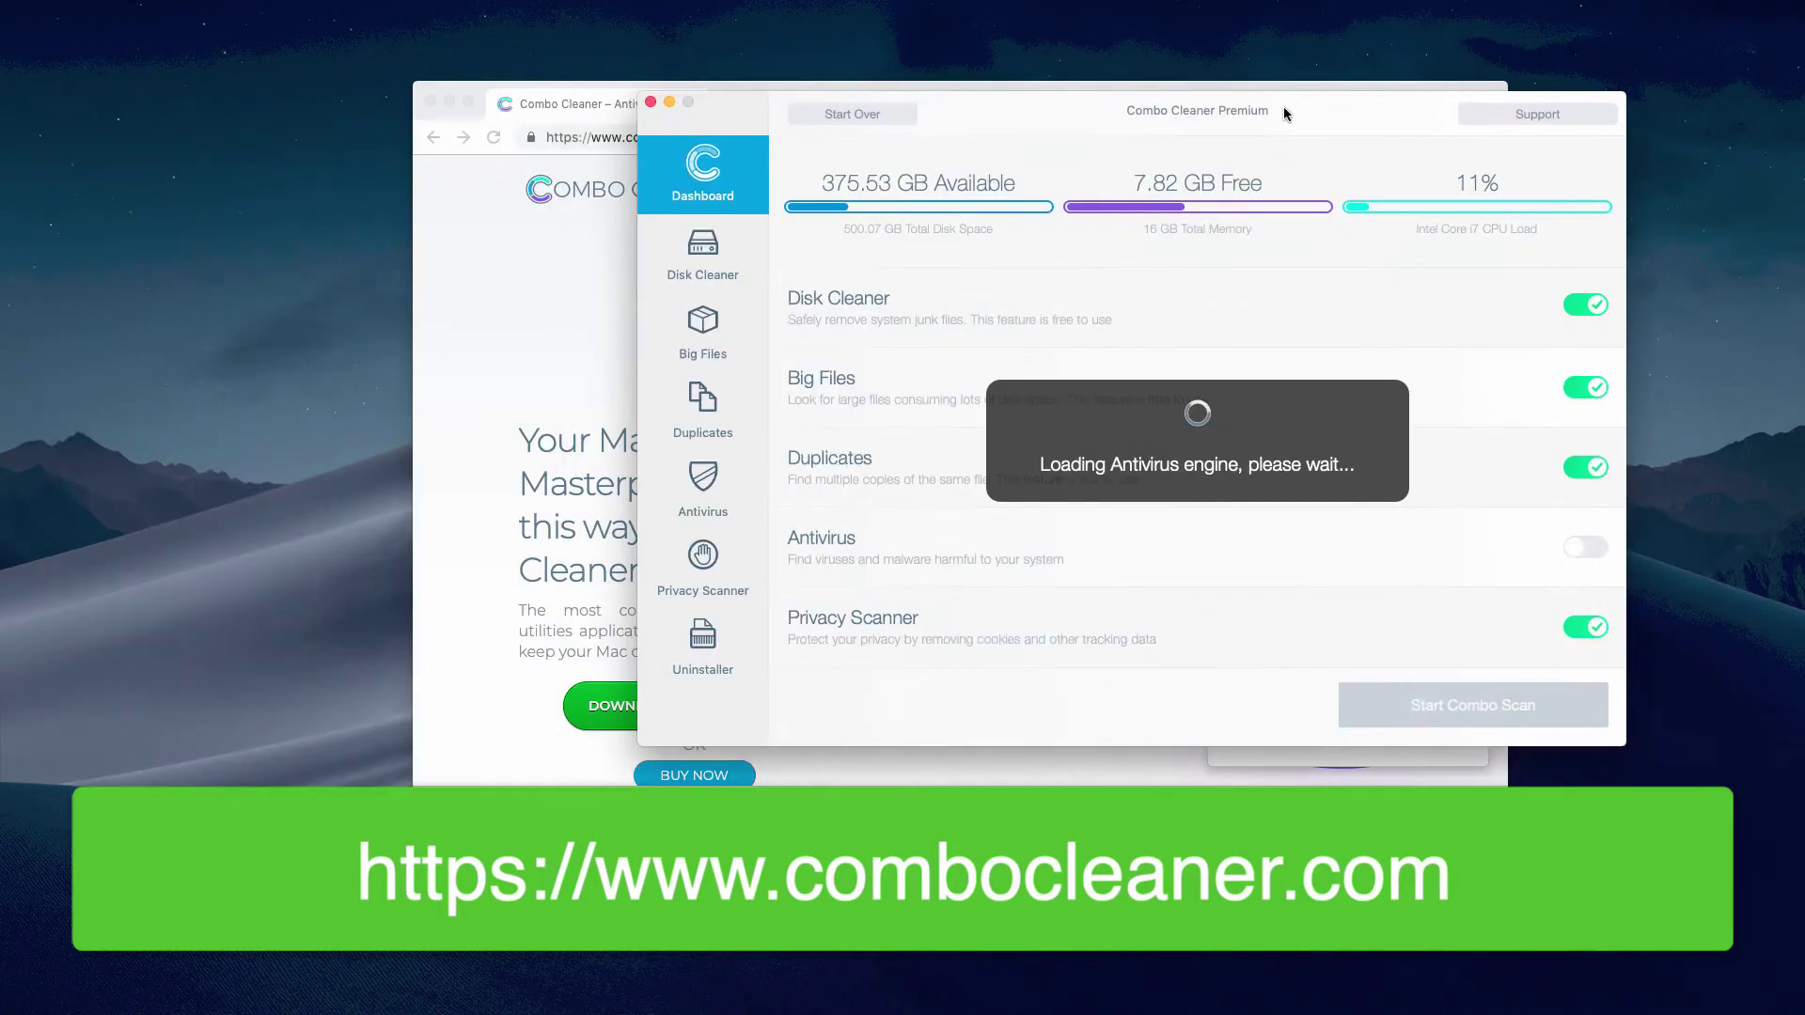
Step: Browse the Disk Cleaner, Big Files, Duplicates, Antivirus, Privacy Scanner and Uninstaller pages, ending on Dashboard
{"action": "left_click_drag", "start_coordinate": [1284, 110], "coordinate": [1172, 172]}
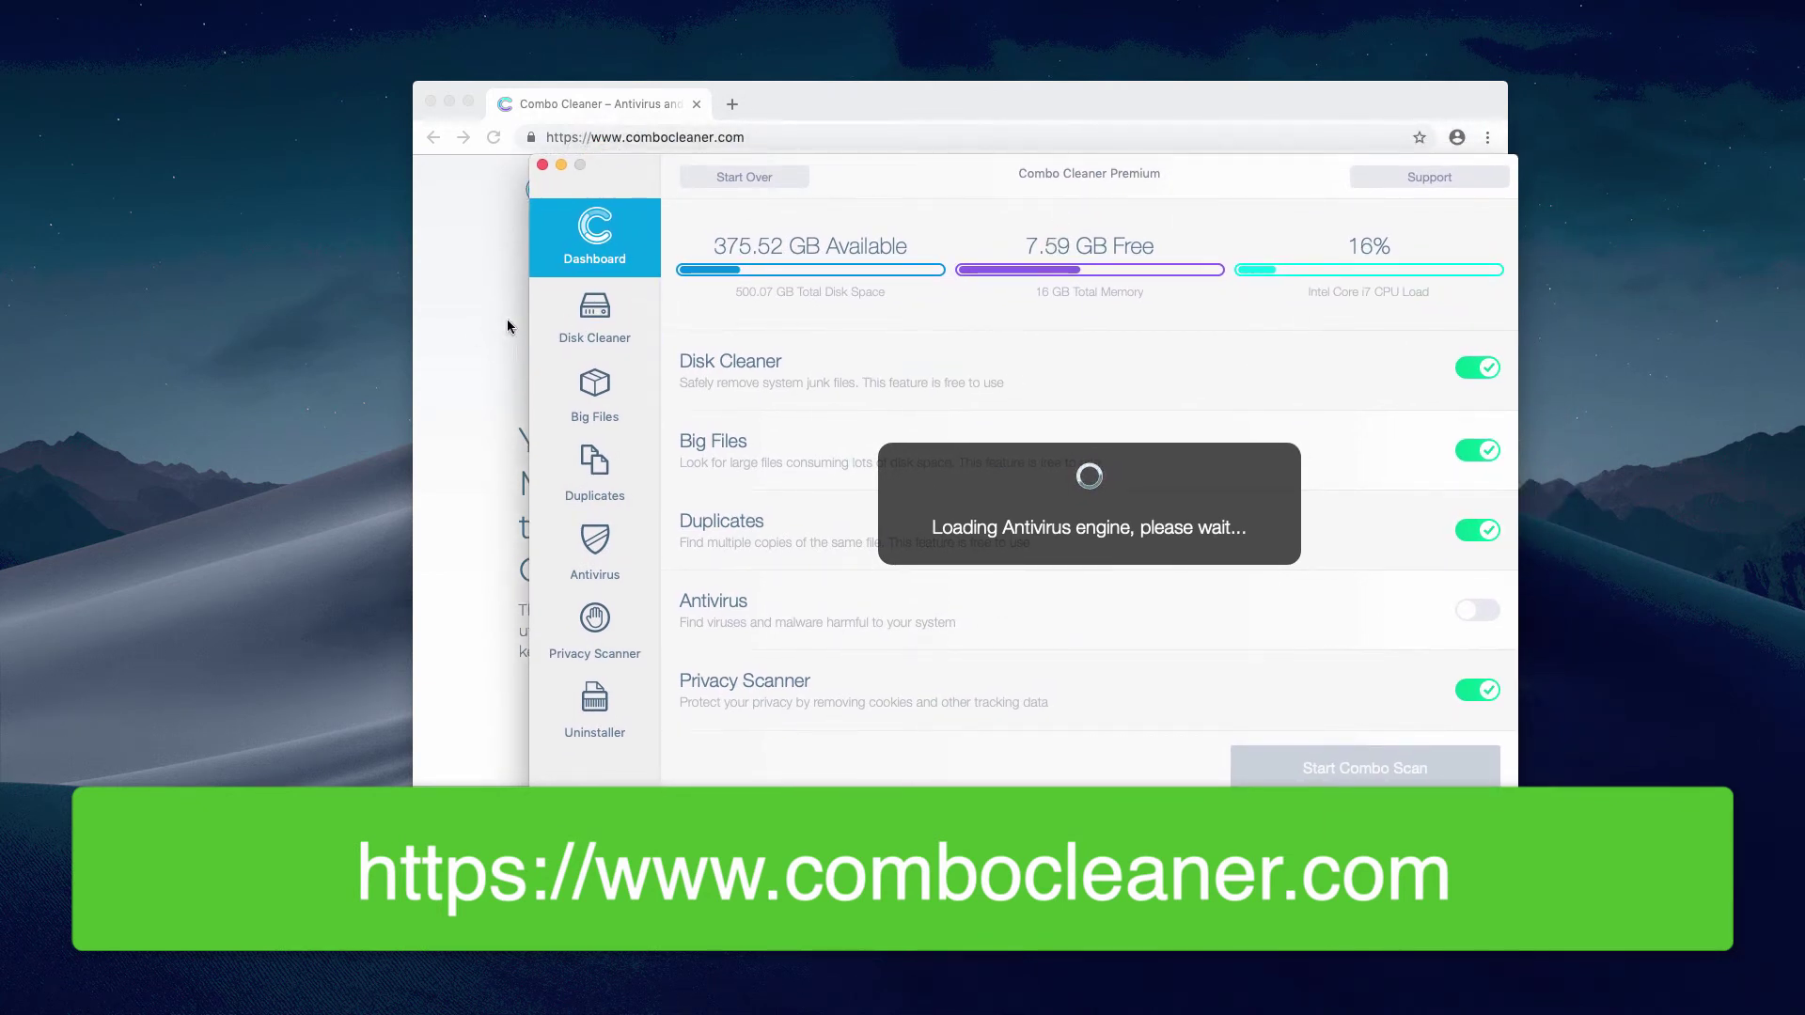
{"action": "left_click", "coordinate": [593, 319]}
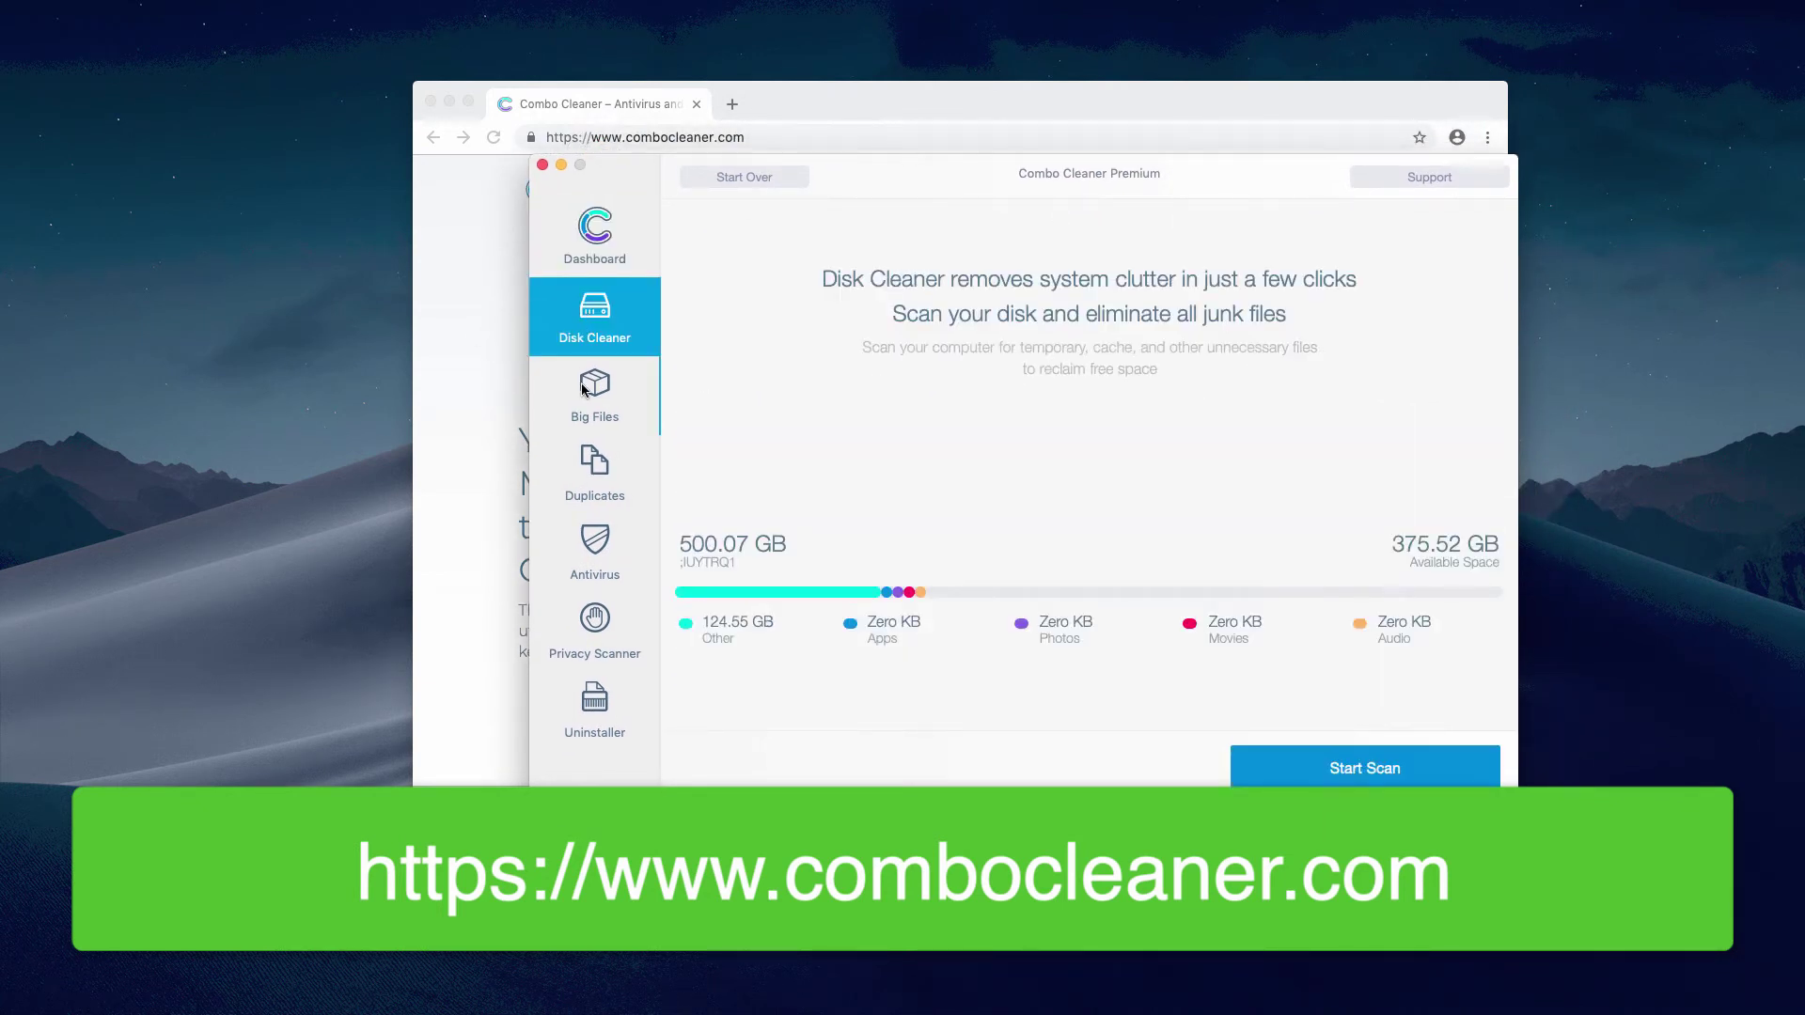
{"action": "left_click", "coordinate": [594, 398]}
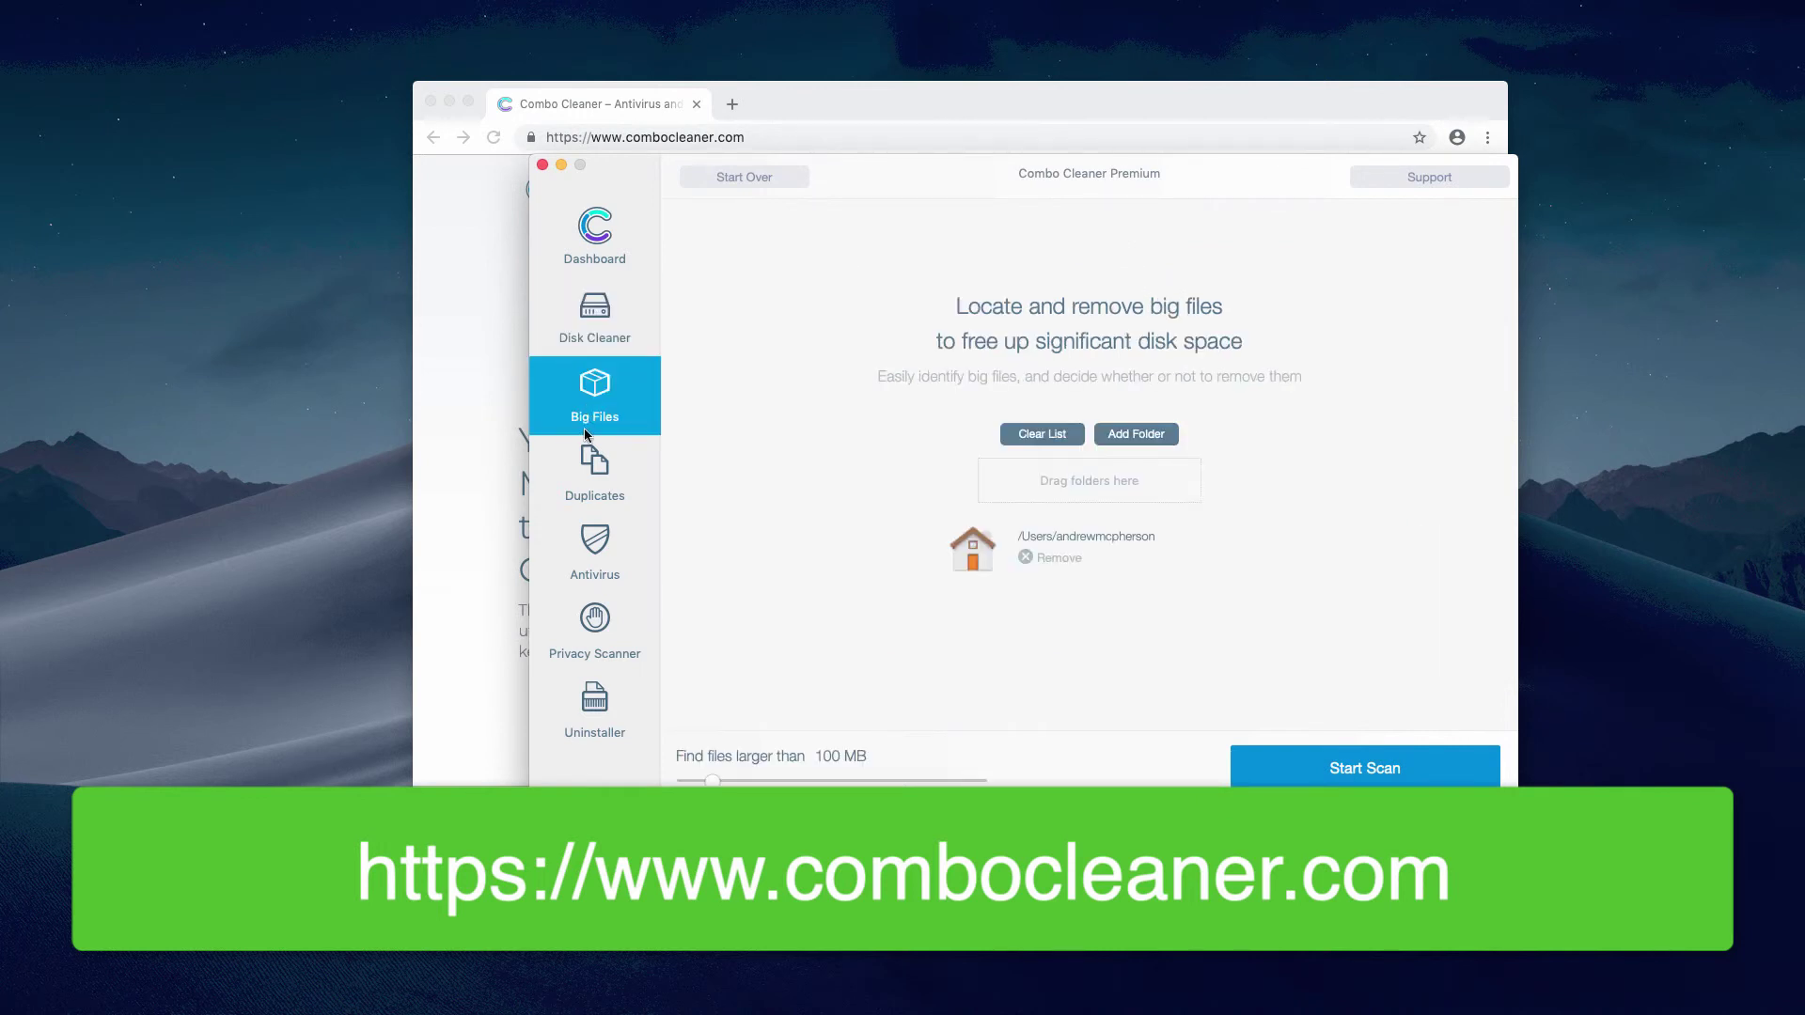
{"action": "left_click", "coordinate": [601, 473]}
{"action": "left_click", "coordinate": [607, 556]}
{"action": "left_click", "coordinate": [619, 635]}
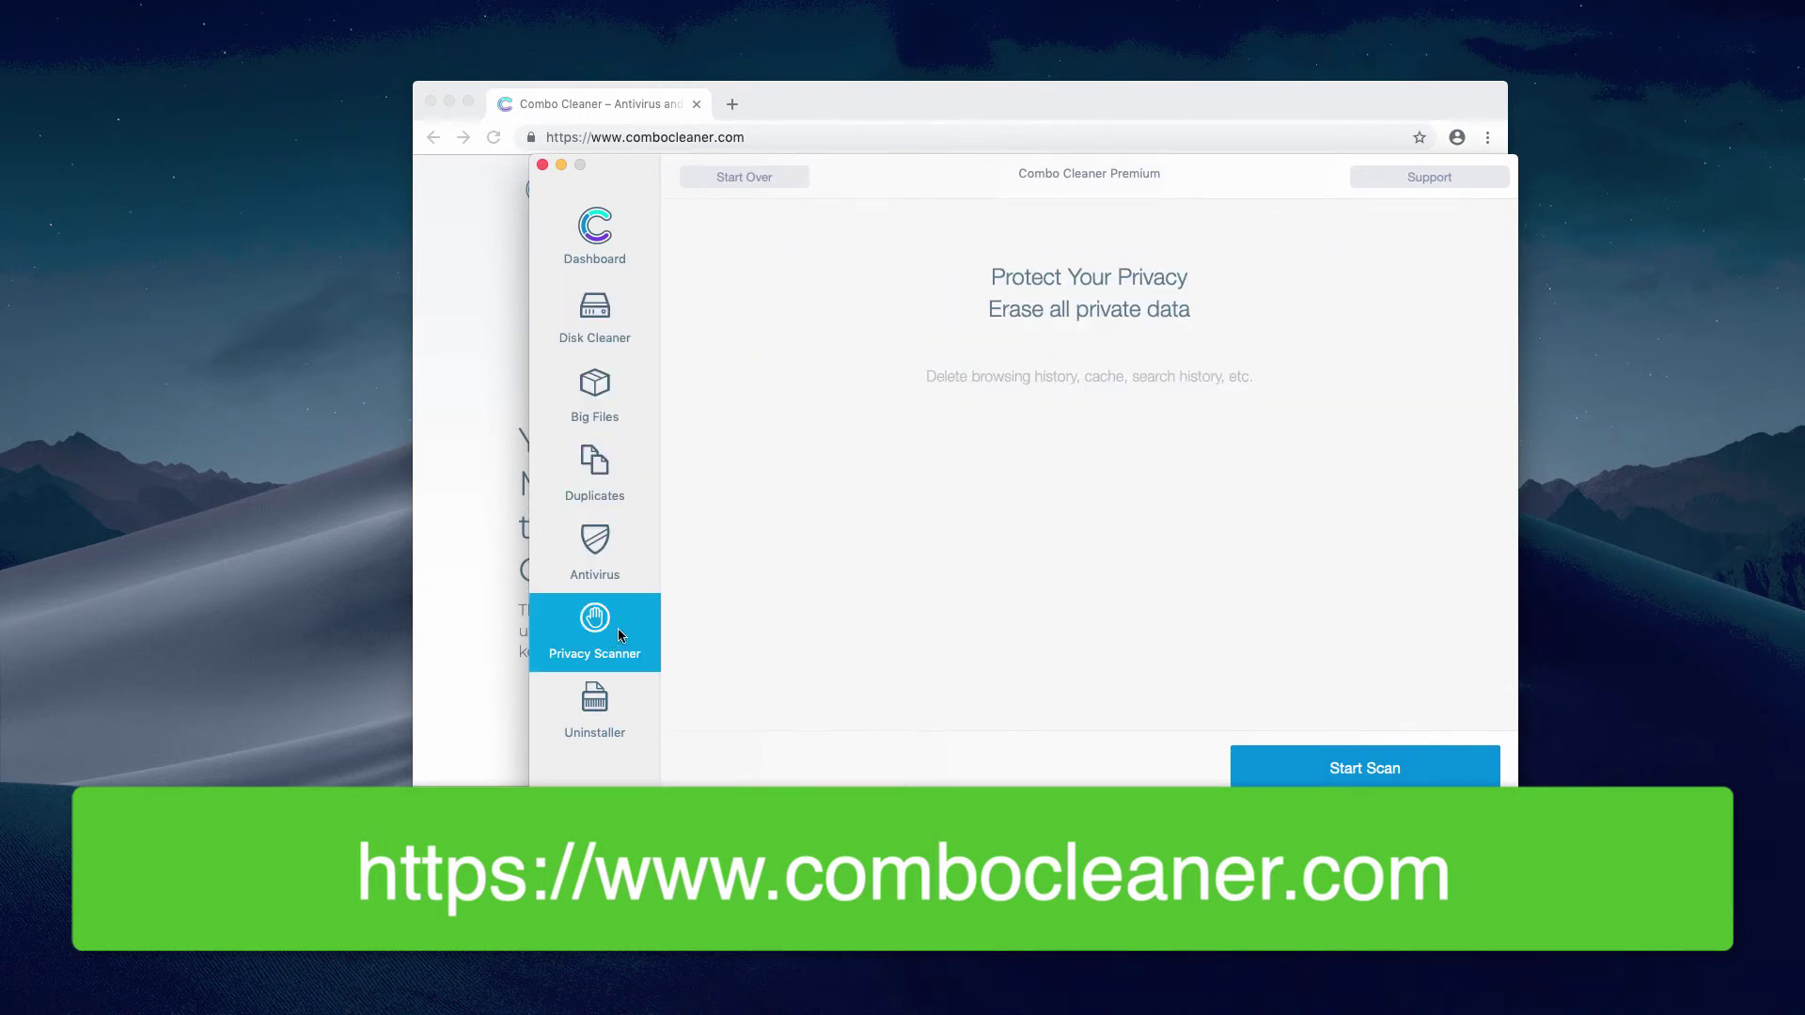
{"action": "left_click", "coordinate": [600, 324]}
{"action": "left_click", "coordinate": [594, 697]}
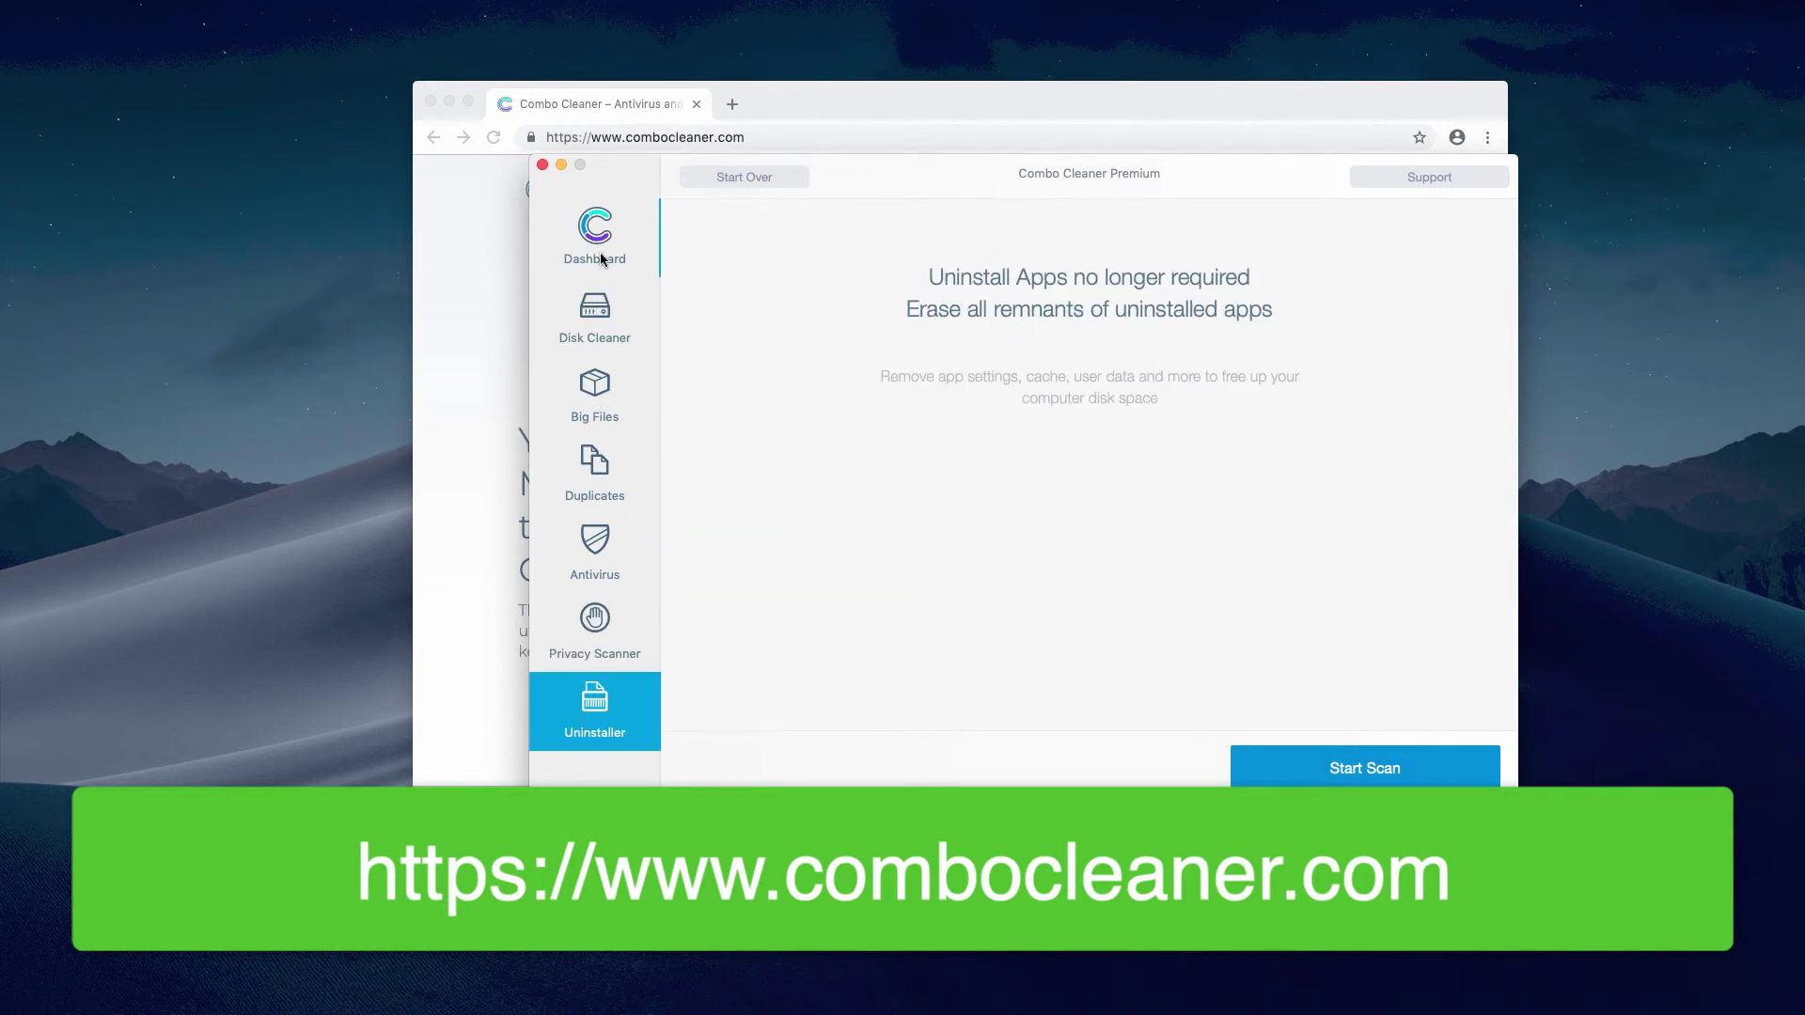
{"action": "left_click", "coordinate": [593, 578]}
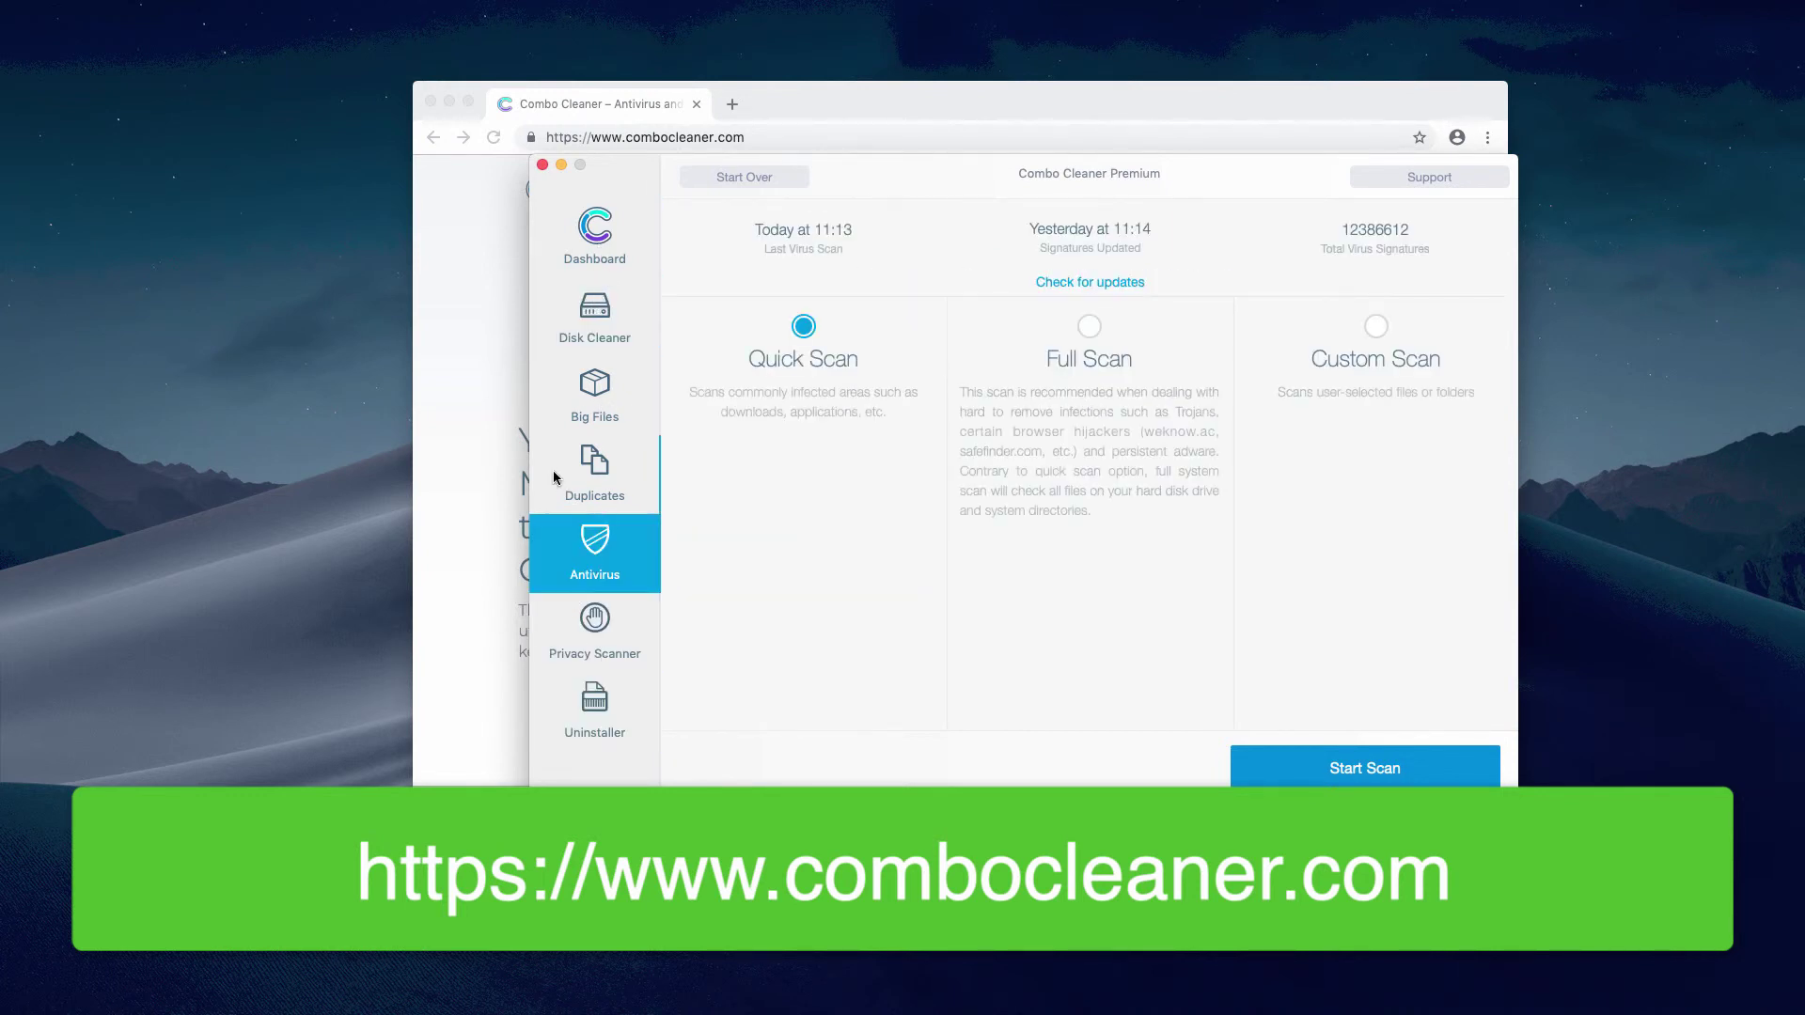
{"action": "left_click", "coordinate": [594, 240]}
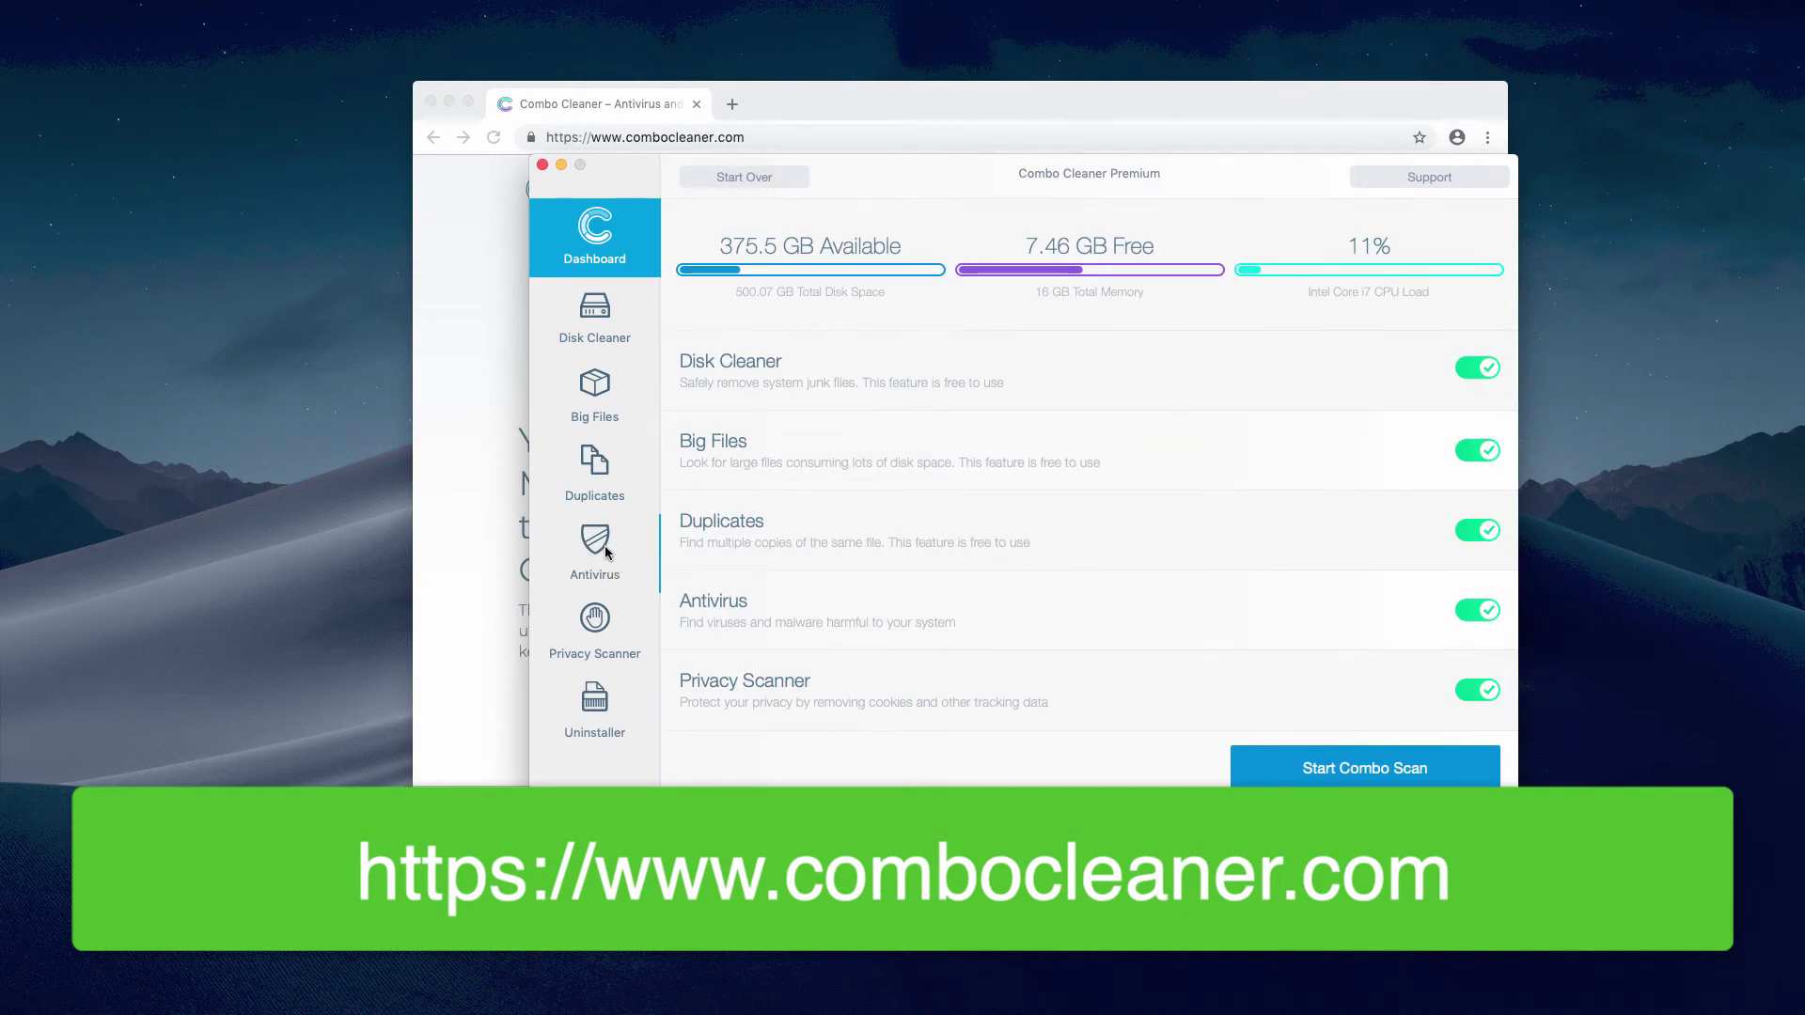
Step: Start the Combo Scan from the Dashboard and shift the window left while it runs
{"action": "left_click", "coordinate": [1312, 783]}
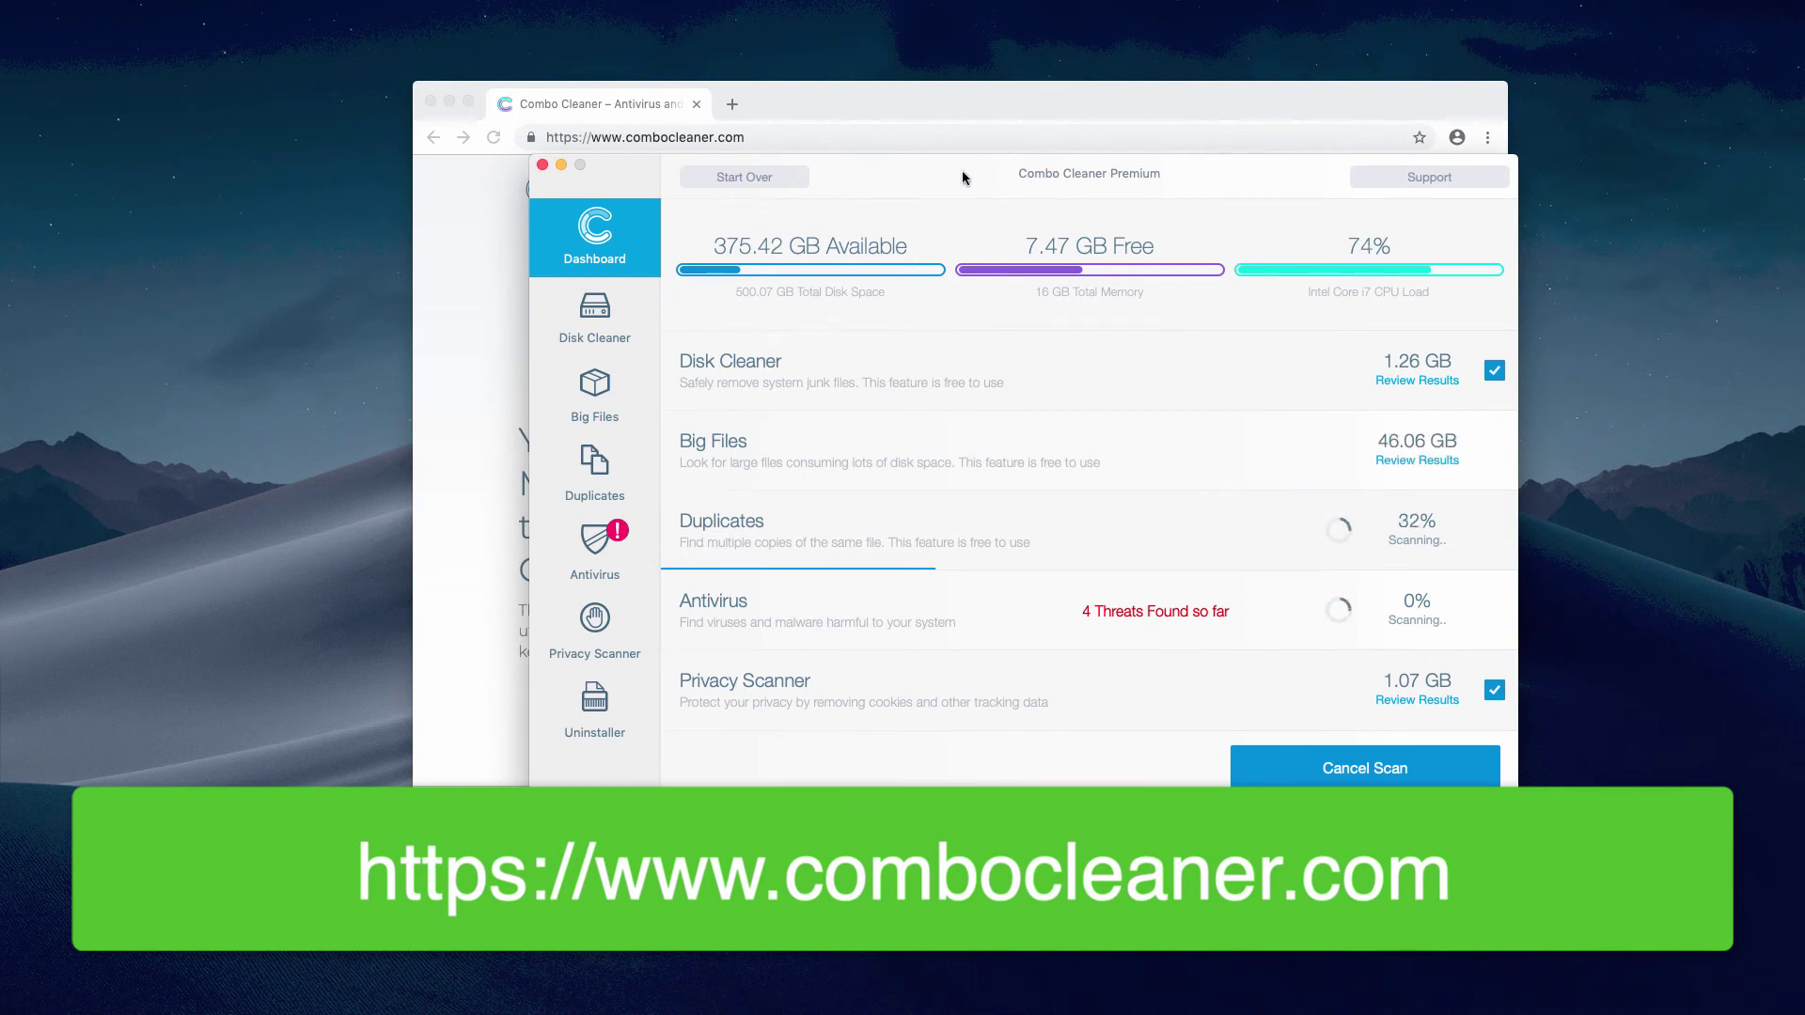
{"action": "left_click_drag", "start_coordinate": [968, 172], "coordinate": [916, 169]}
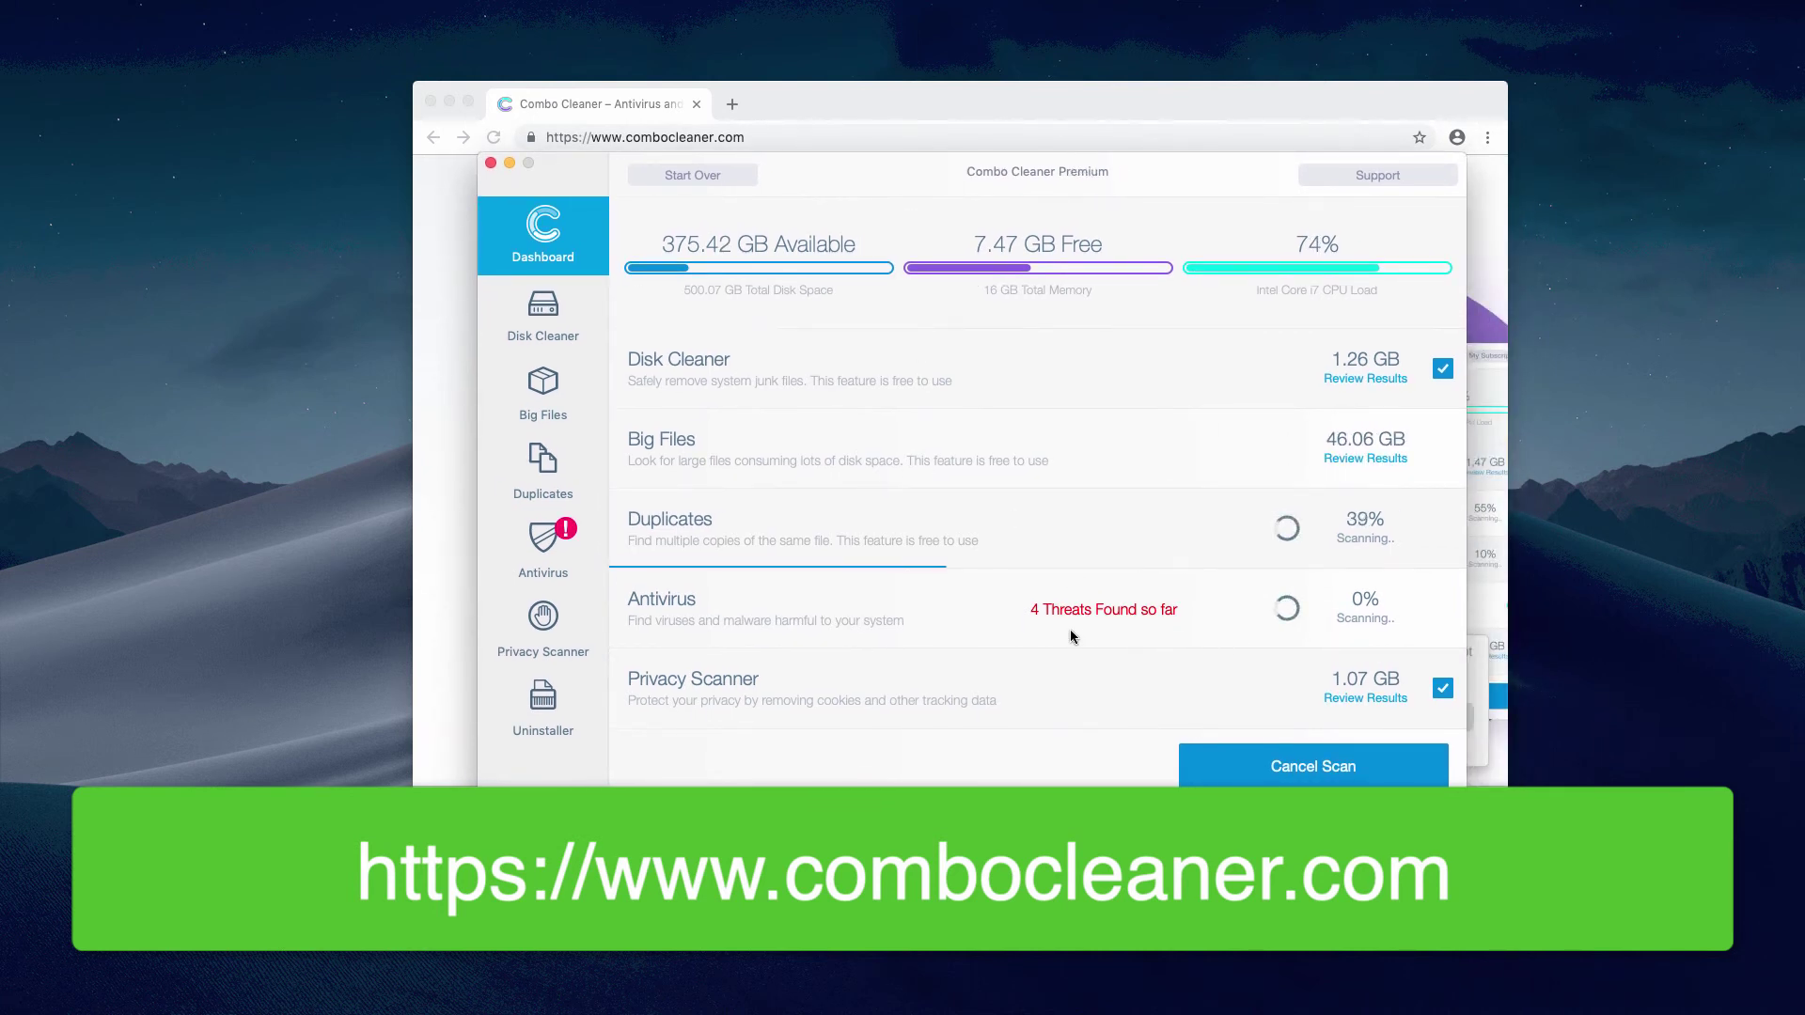